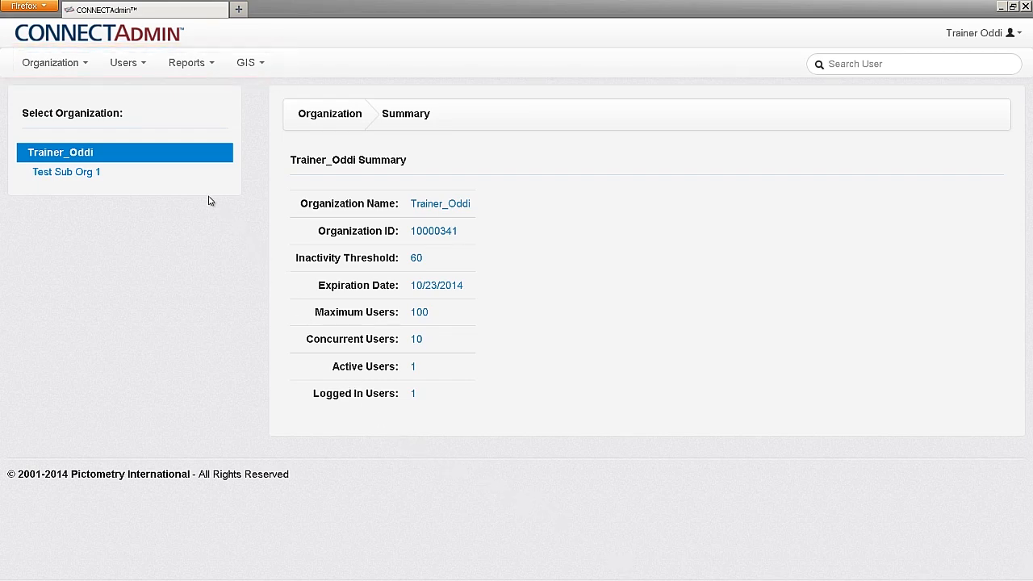
Browse the Organization, Users, Reports and GIS menus and the signed-in account options.
{"action": "left_click", "coordinate": [82, 64]}
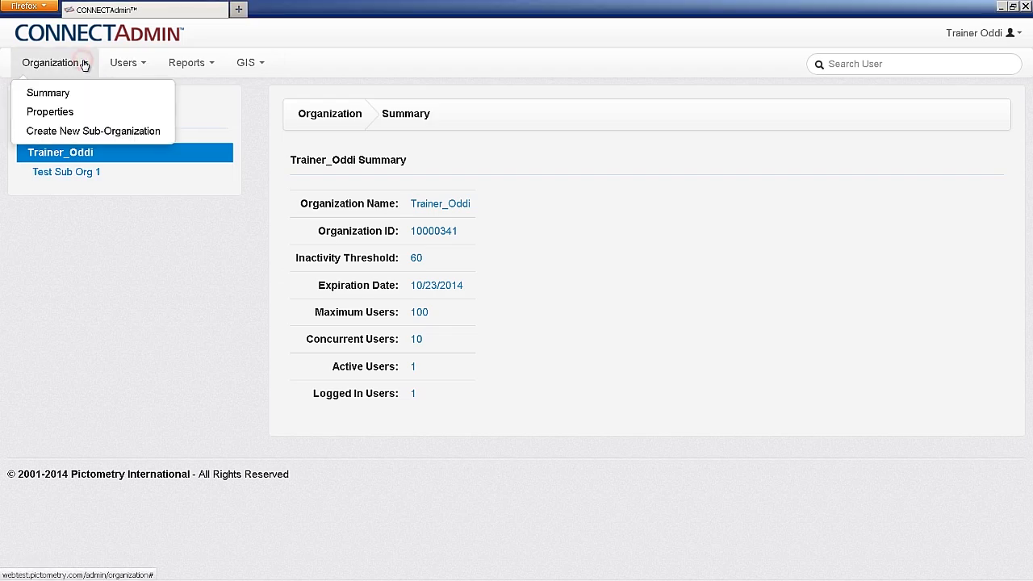
{"action": "left_click", "coordinate": [137, 63]}
{"action": "left_click", "coordinate": [205, 61]}
{"action": "left_click", "coordinate": [250, 62]}
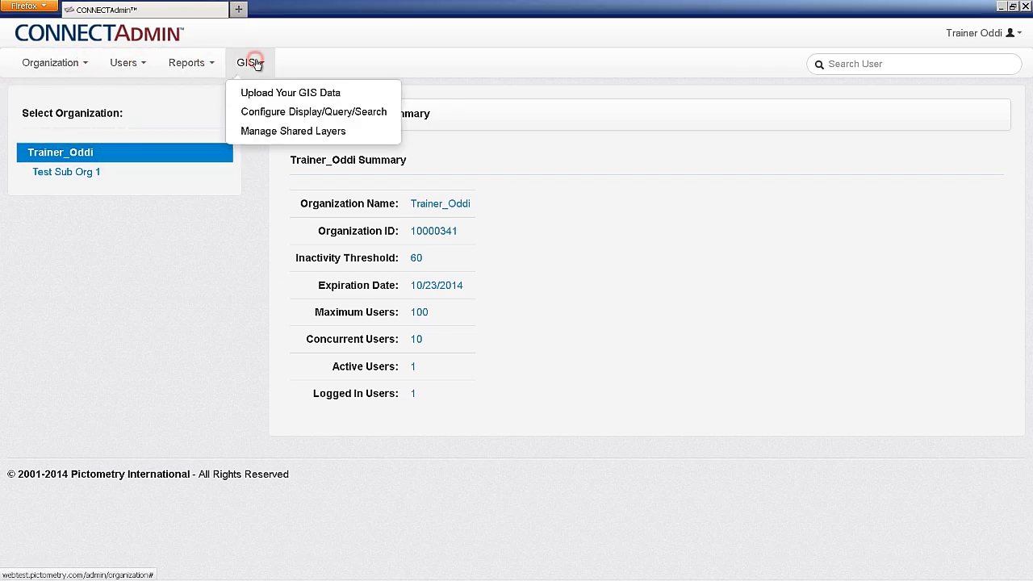
{"action": "left_click", "coordinate": [327, 60]}
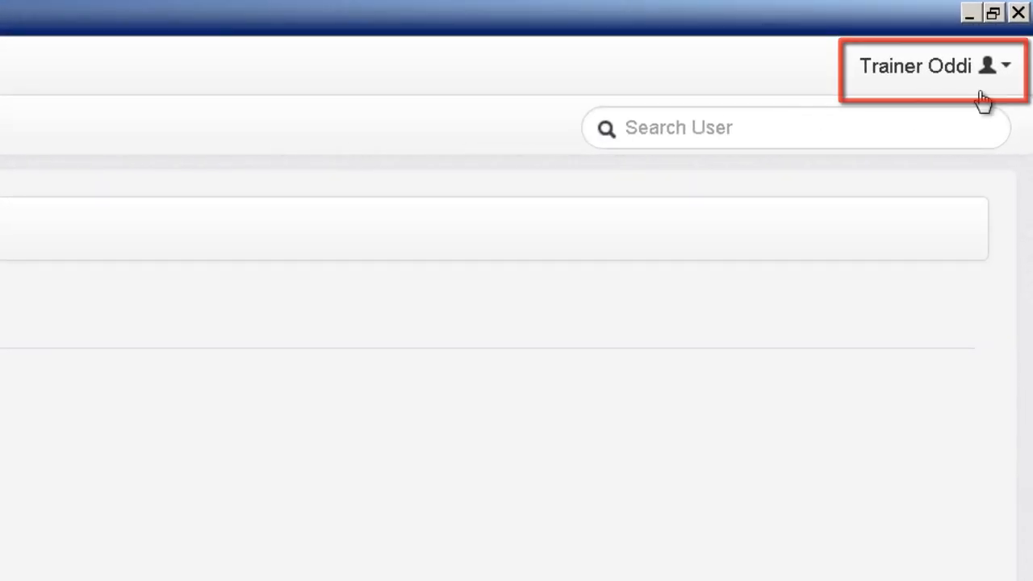
{"action": "left_click", "coordinate": [1006, 68]}
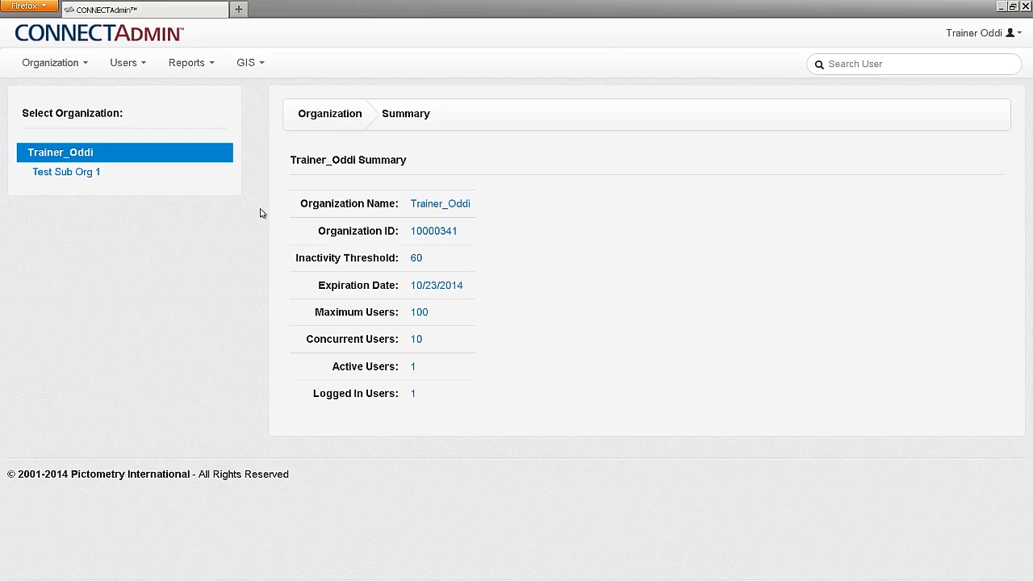
{"action": "left_click", "coordinate": [86, 67]}
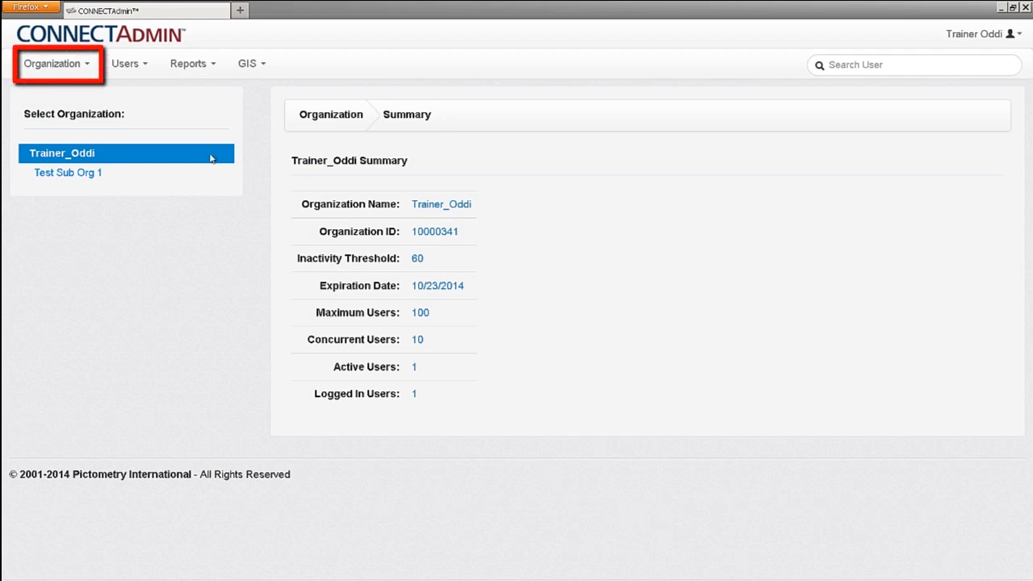
Start a new sub-organization under Trainer_Oddi and name it Assessors.
{"action": "left_click", "coordinate": [85, 67]}
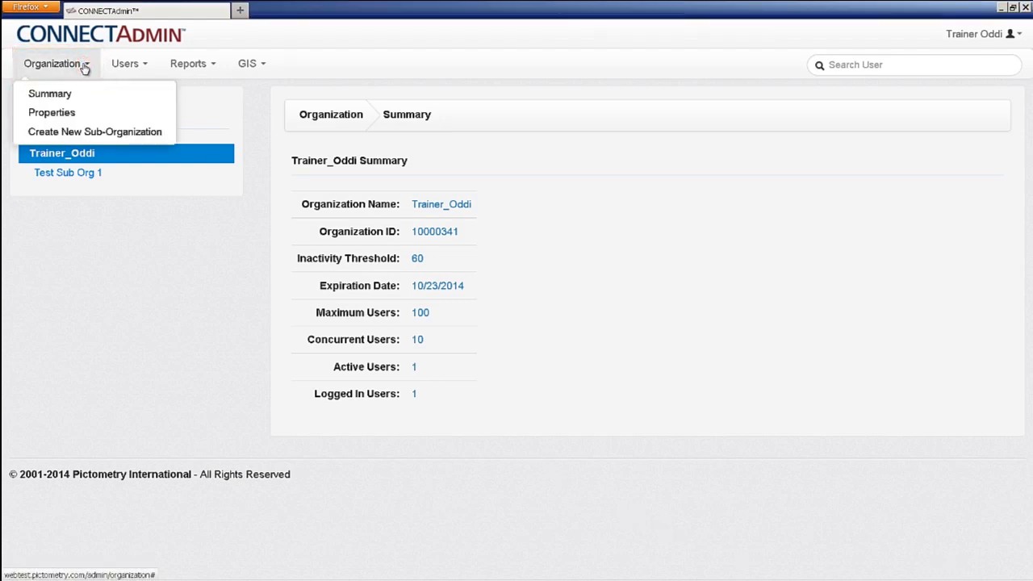
{"action": "left_click", "coordinate": [74, 136]}
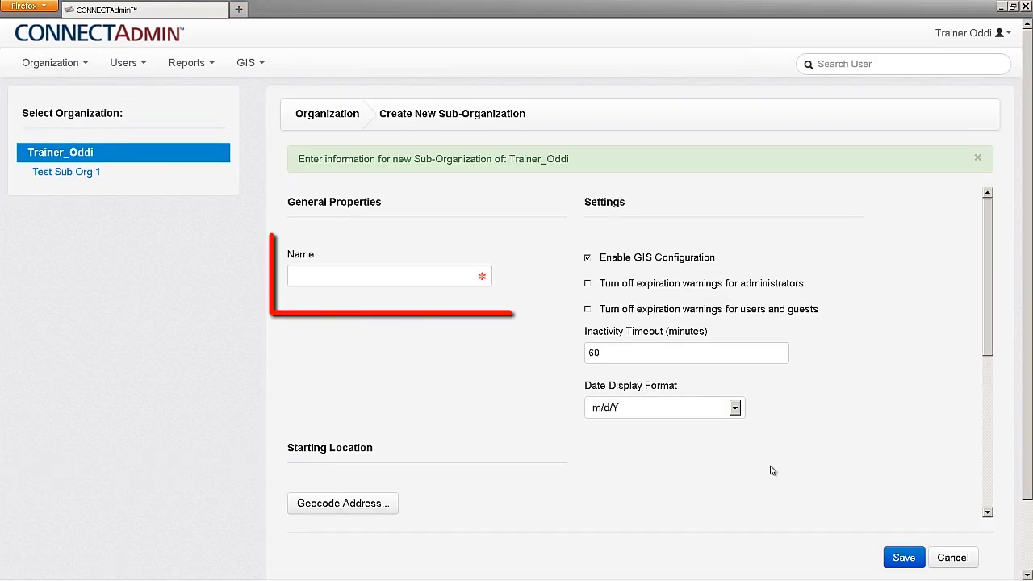
{"action": "left_click", "coordinate": [325, 276]}
{"action": "type", "text": "Assessors"}
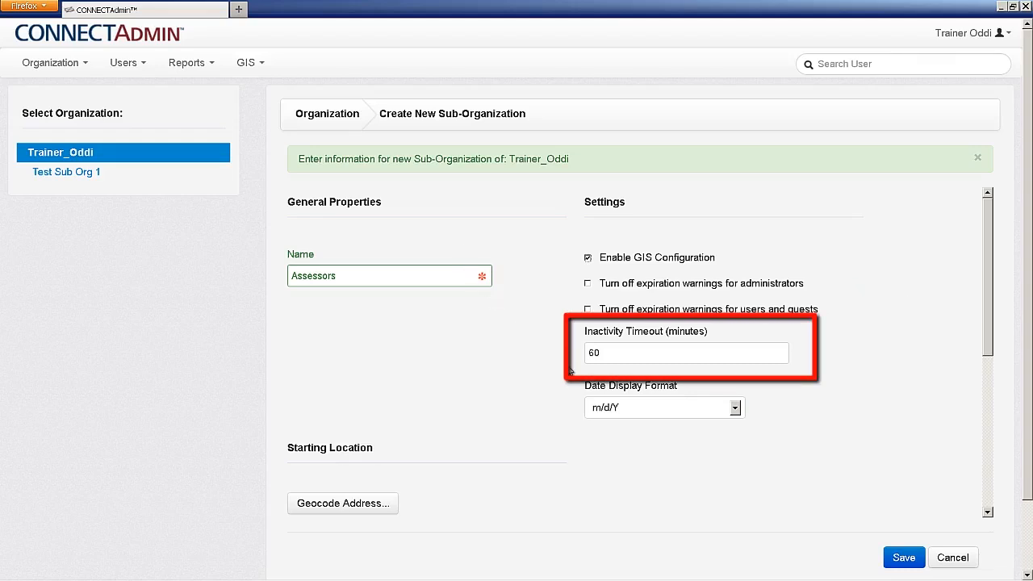
{"action": "left_click", "coordinate": [633, 356]}
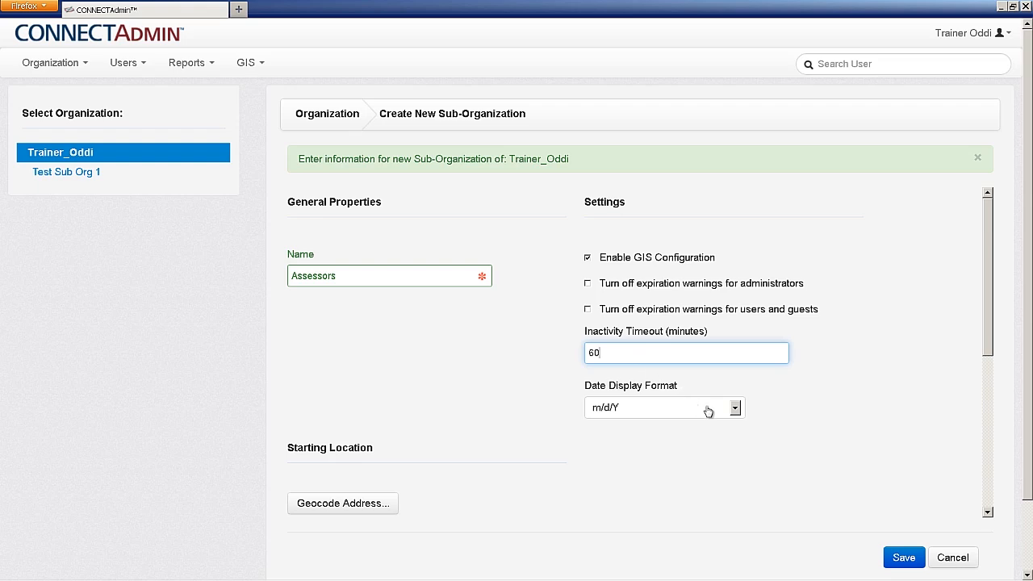
{"action": "left_click", "coordinate": [735, 412]}
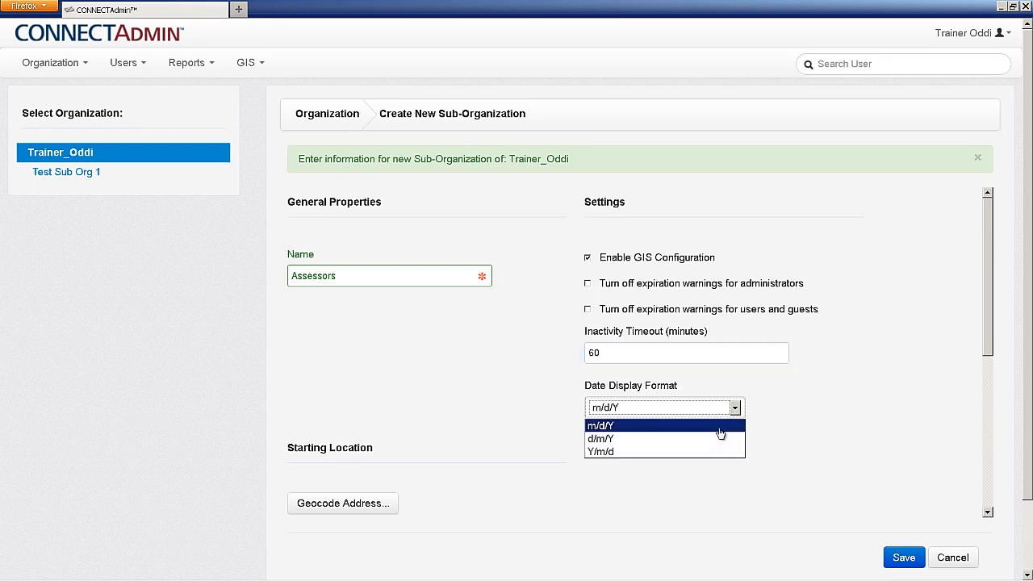
{"action": "left_click", "coordinate": [719, 429]}
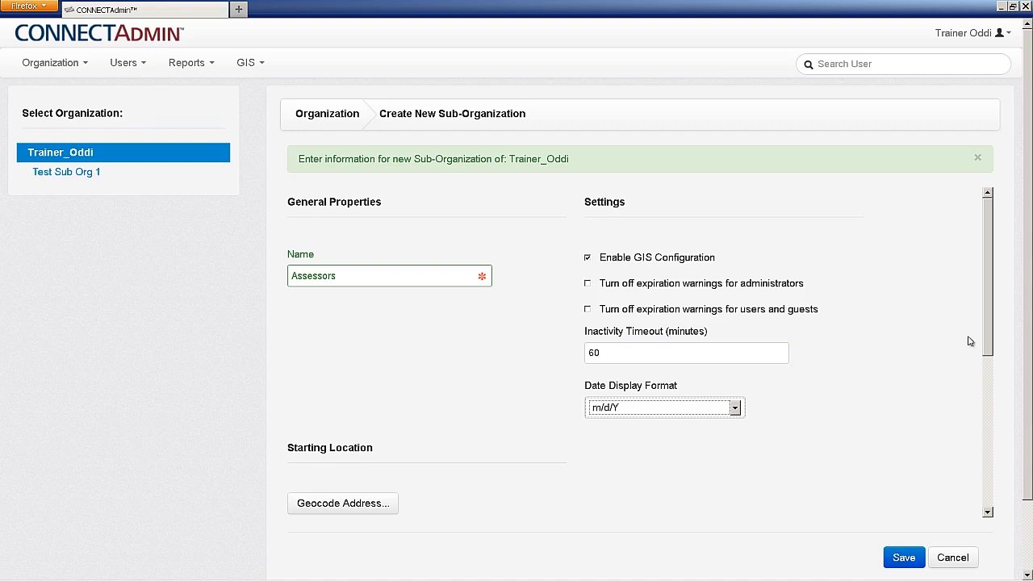
{"action": "left_click_drag", "start_coordinate": [989, 321], "coordinate": [972, 452]}
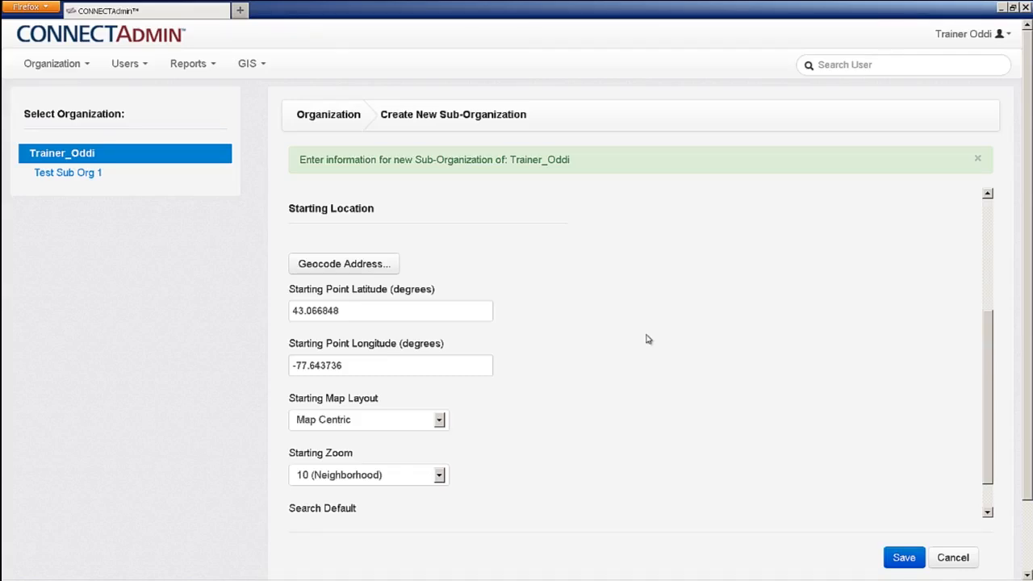
{"action": "left_click", "coordinate": [381, 272]}
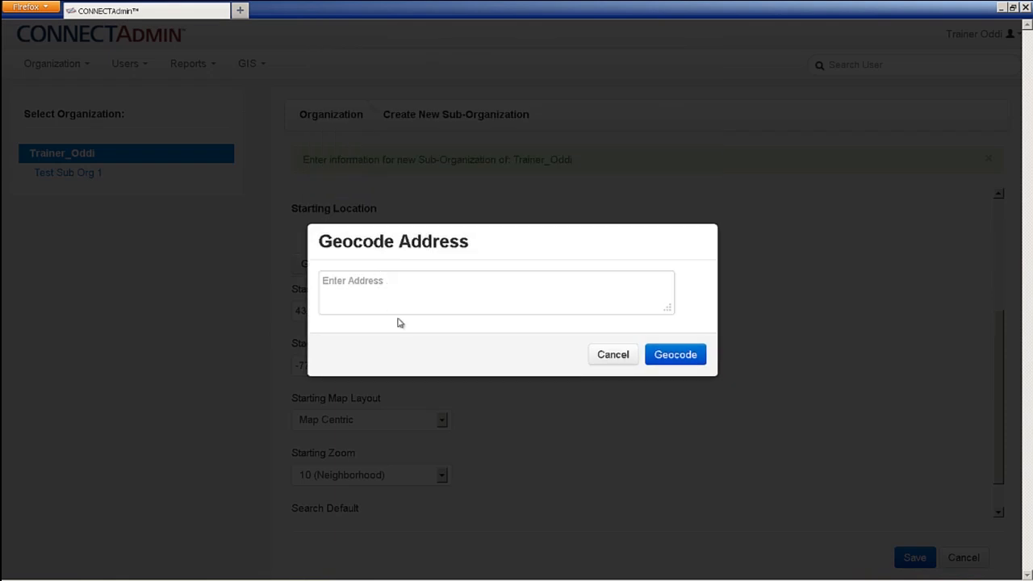
{"action": "left_click", "coordinate": [616, 358]}
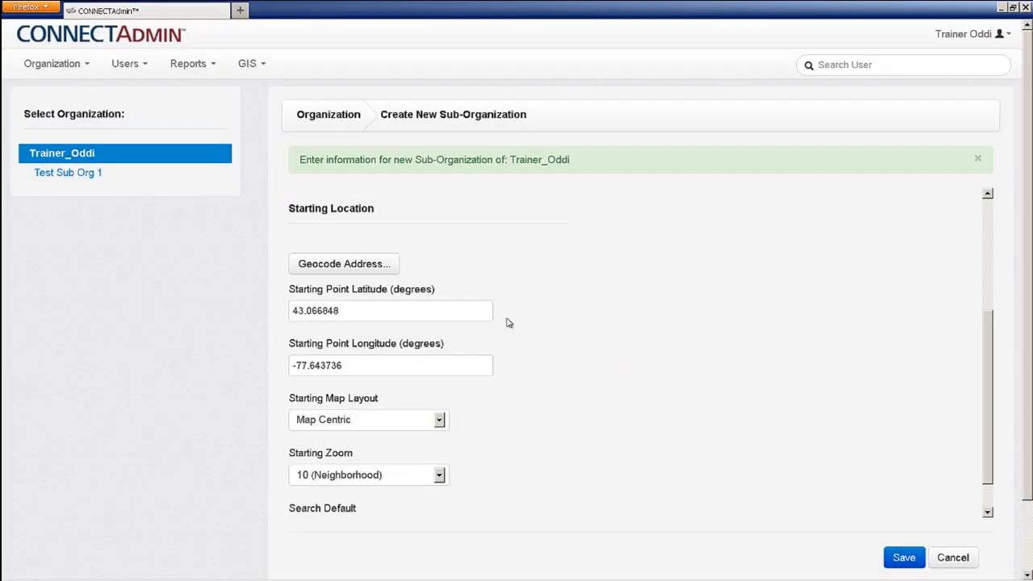
{"action": "left_click", "coordinate": [465, 313]}
{"action": "left_click", "coordinate": [455, 365]}
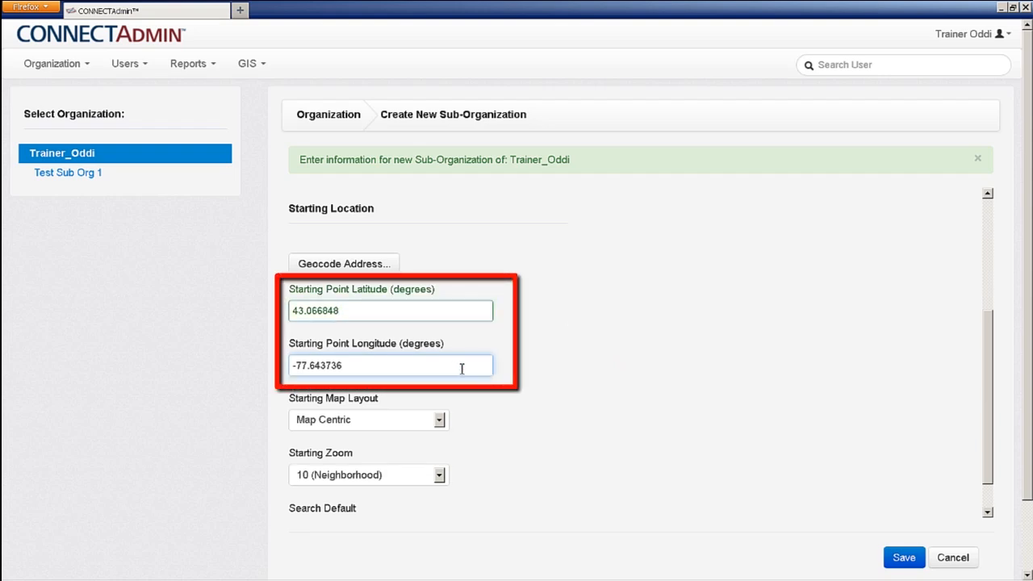
{"action": "left_click", "coordinate": [507, 387]}
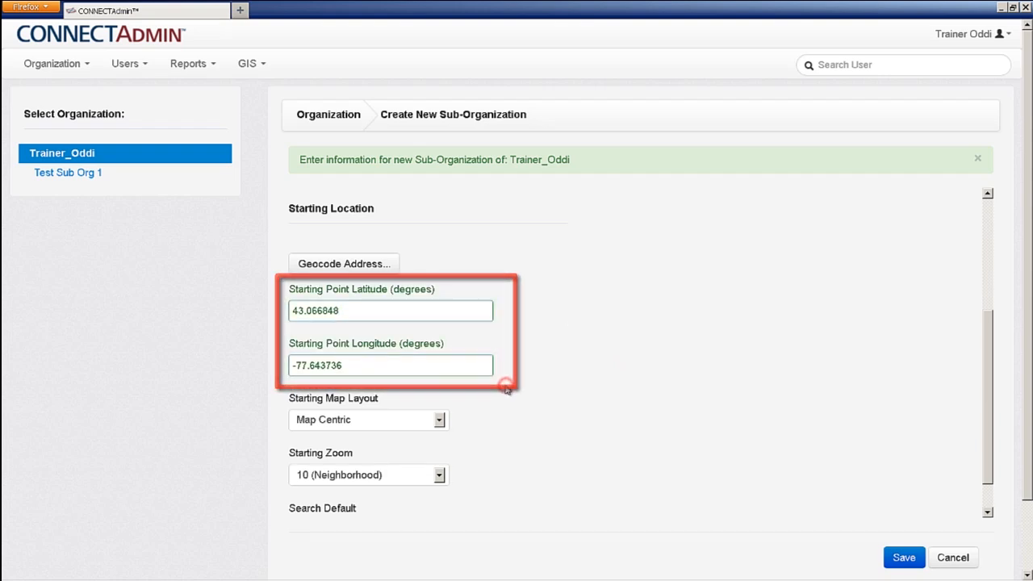
{"action": "left_click", "coordinate": [440, 421]}
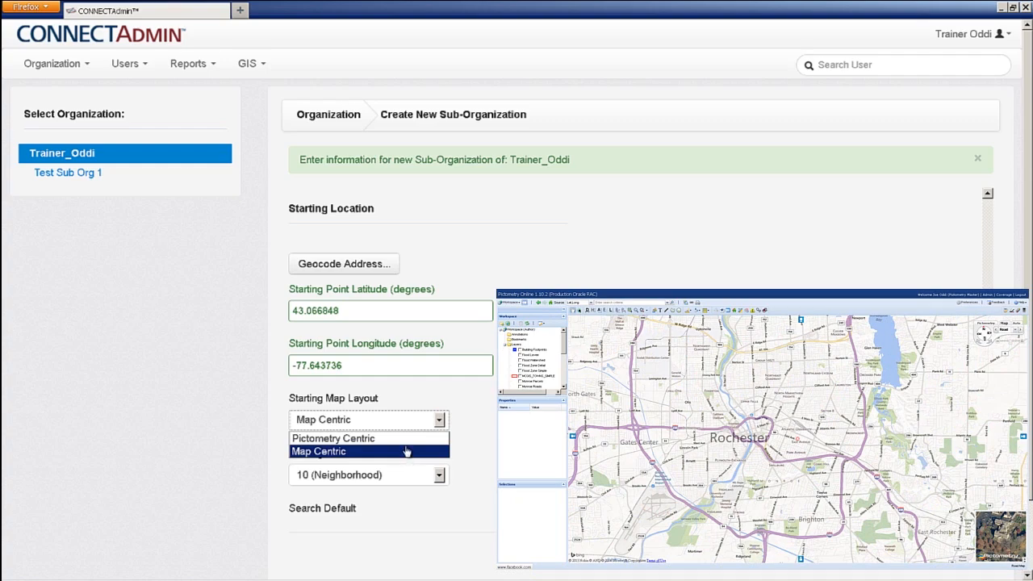
{"action": "left_click", "coordinate": [406, 440]}
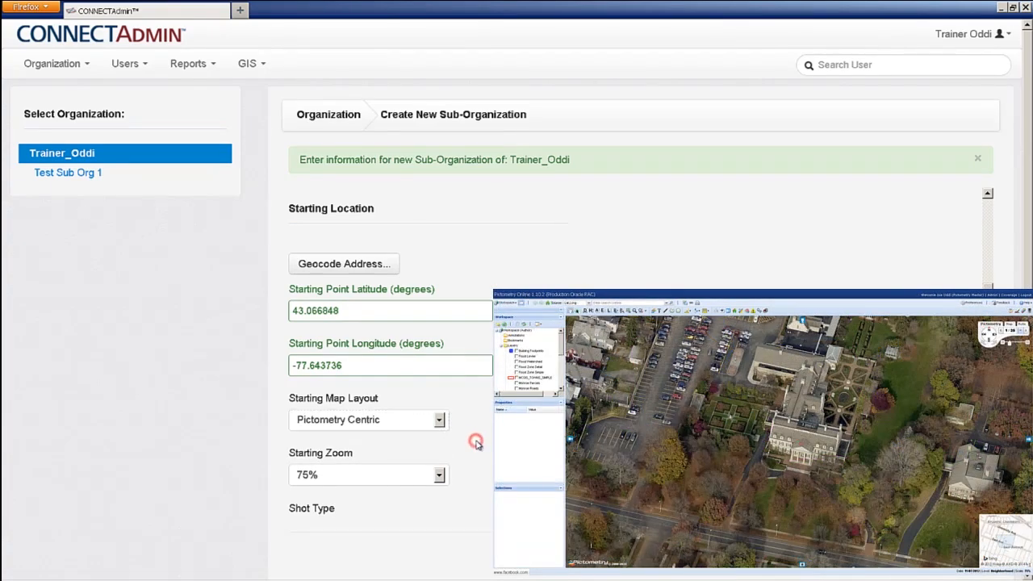
{"action": "scroll", "coordinate": [476, 443], "scroll_direction": "down", "scroll_amount": 4}
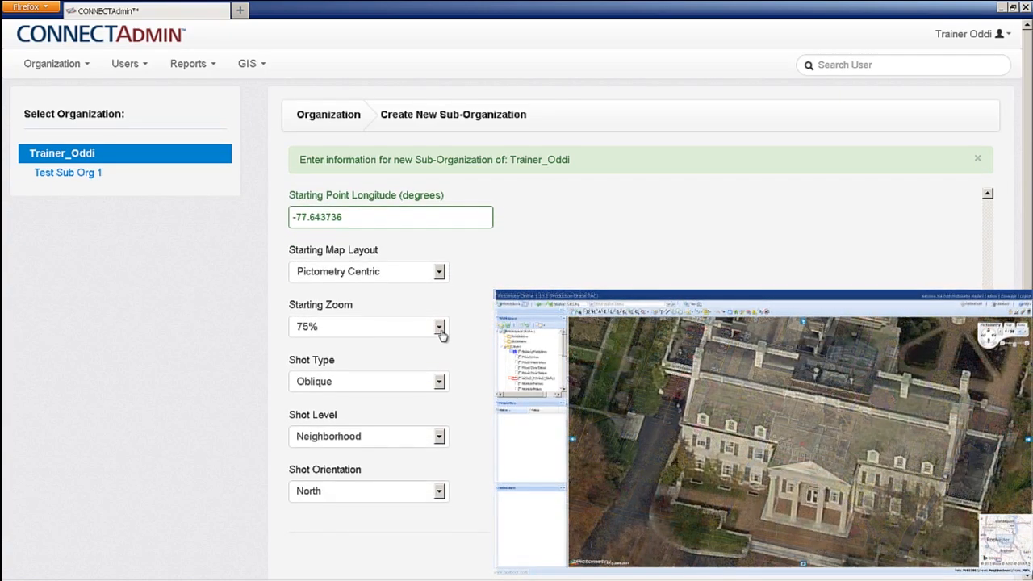
{"action": "left_click", "coordinate": [440, 328]}
{"action": "left_click", "coordinate": [472, 346]}
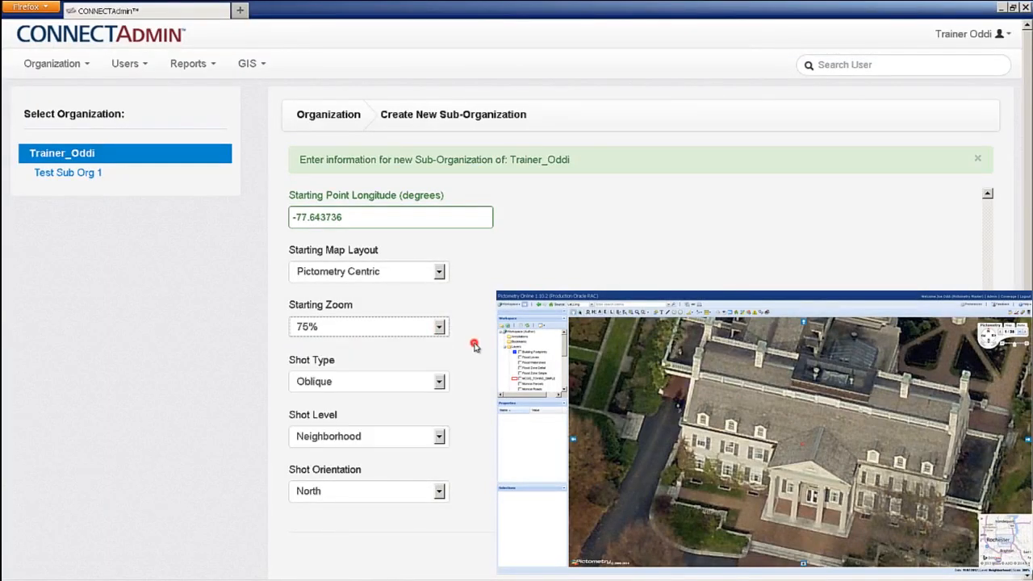
{"action": "left_click", "coordinate": [440, 384]}
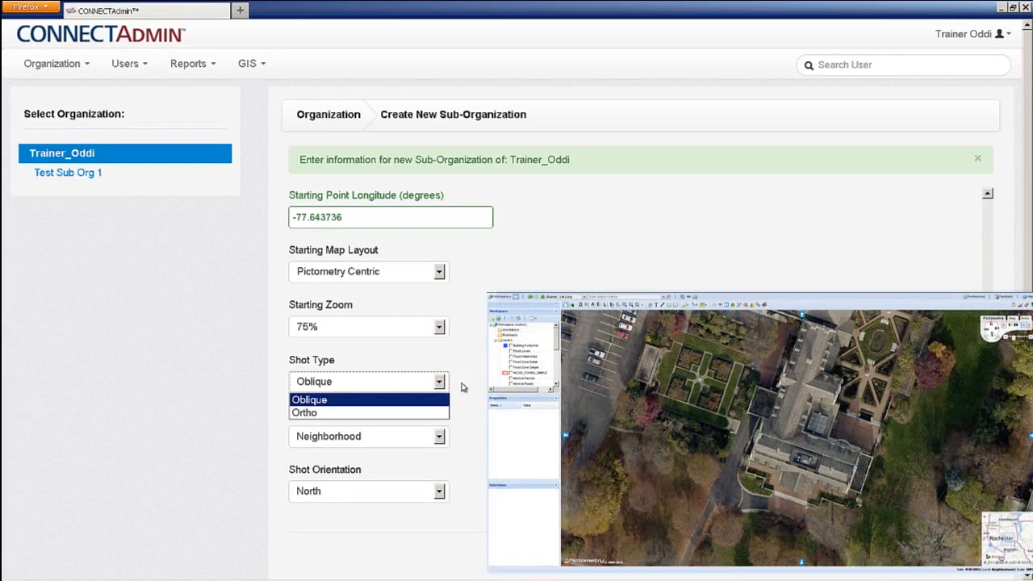
{"action": "left_click", "coordinate": [461, 386]}
{"action": "left_click", "coordinate": [439, 437]}
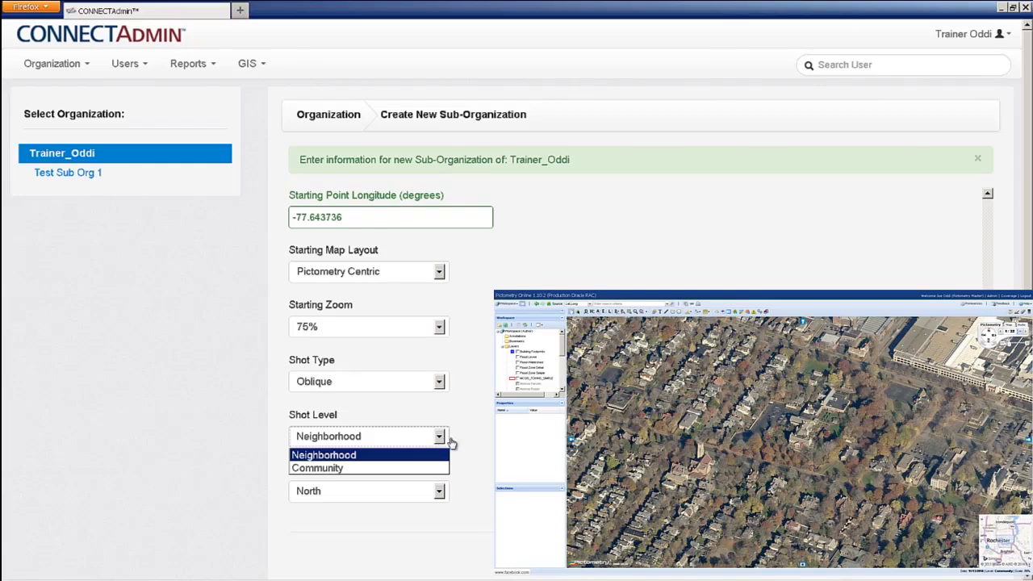
{"action": "left_click", "coordinate": [462, 438]}
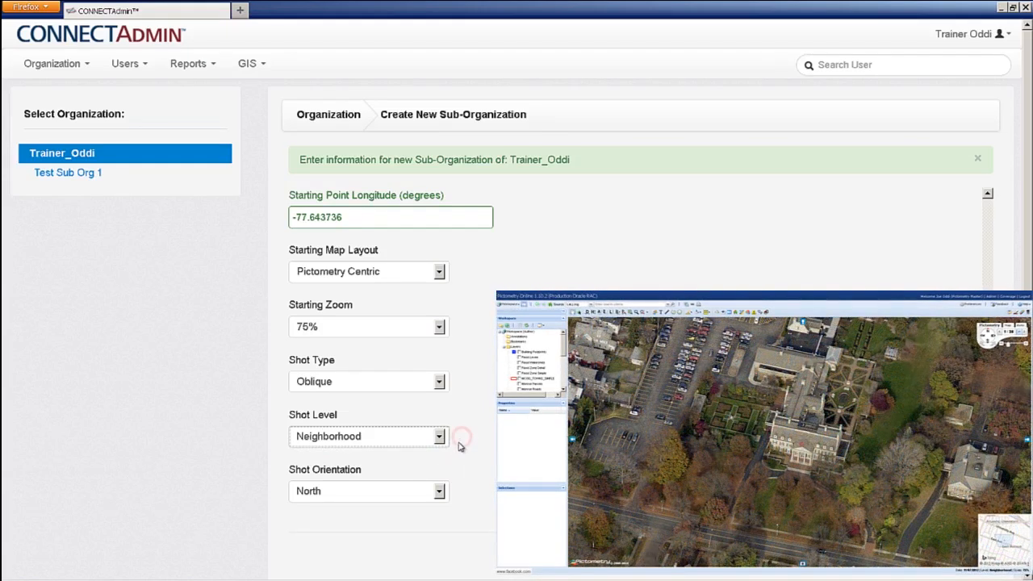
{"action": "left_click", "coordinate": [440, 491]}
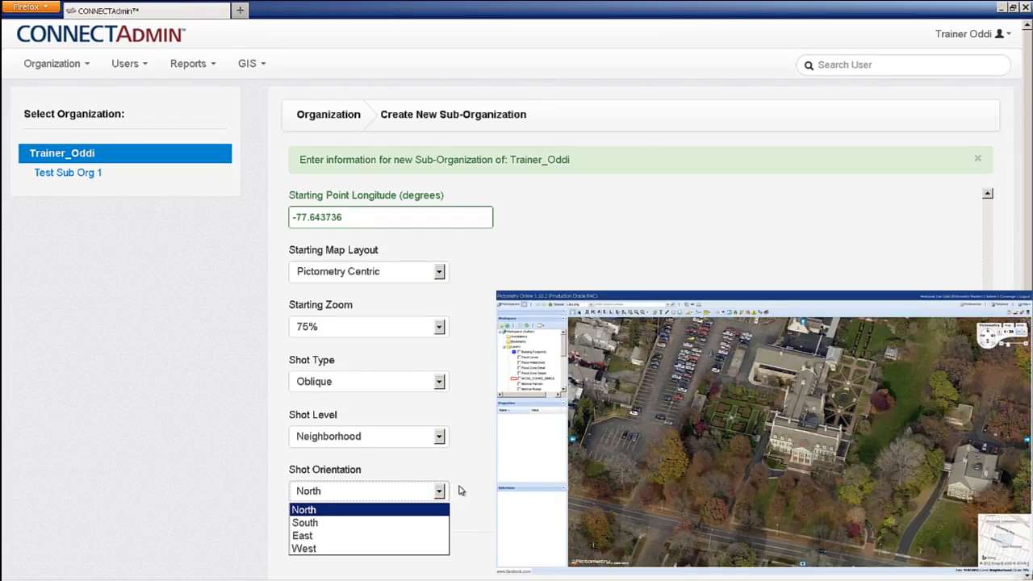
{"action": "left_click", "coordinate": [459, 487]}
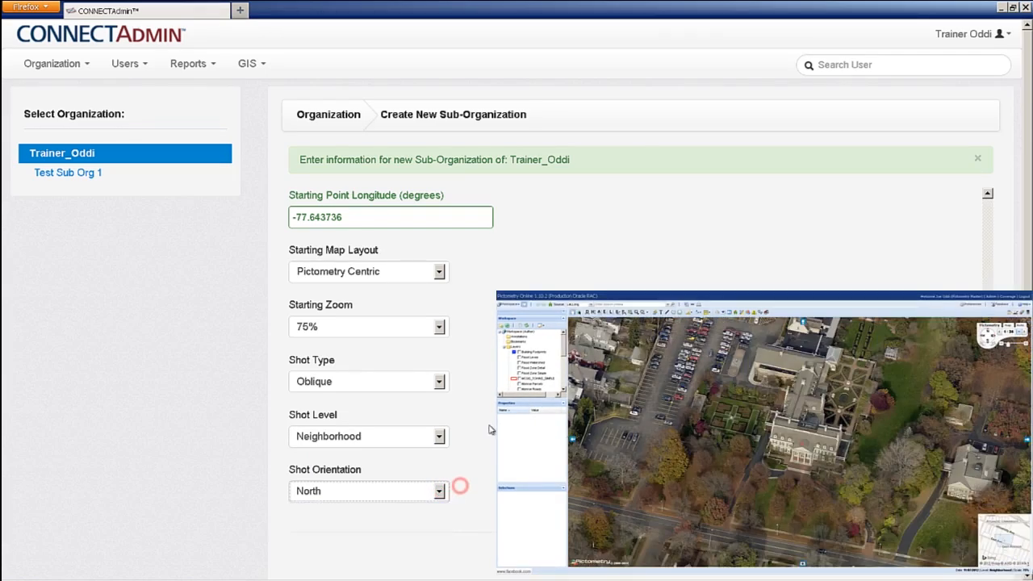
{"action": "left_click", "coordinate": [439, 272]}
{"action": "left_click", "coordinate": [432, 304]}
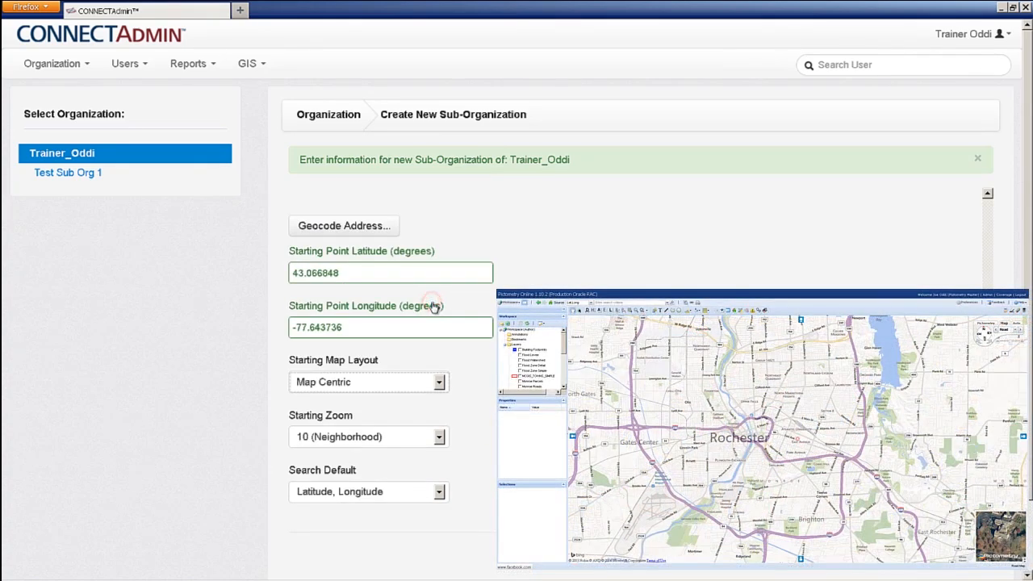
{"action": "left_click", "coordinate": [441, 437]}
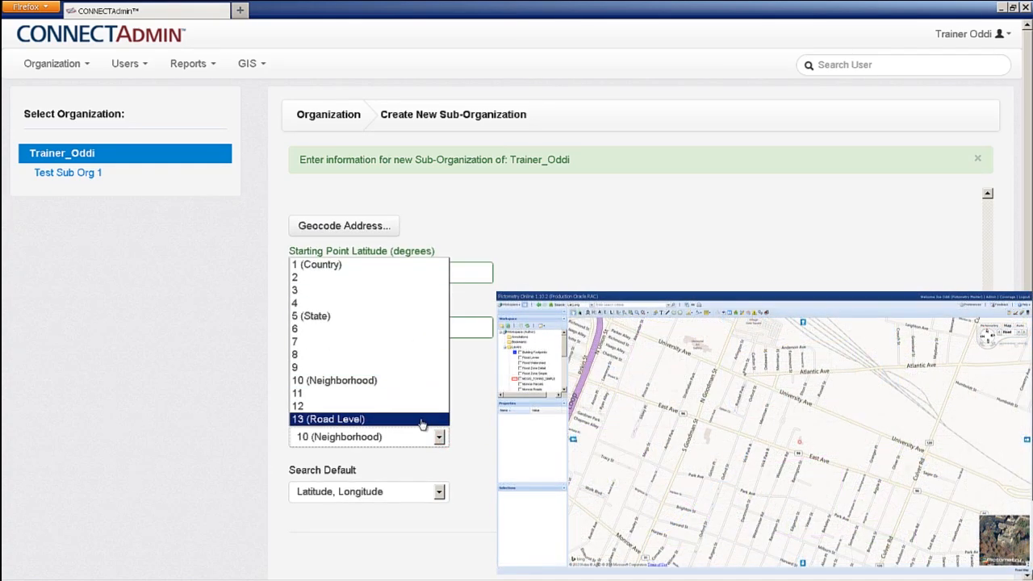
{"action": "left_click", "coordinate": [484, 426]}
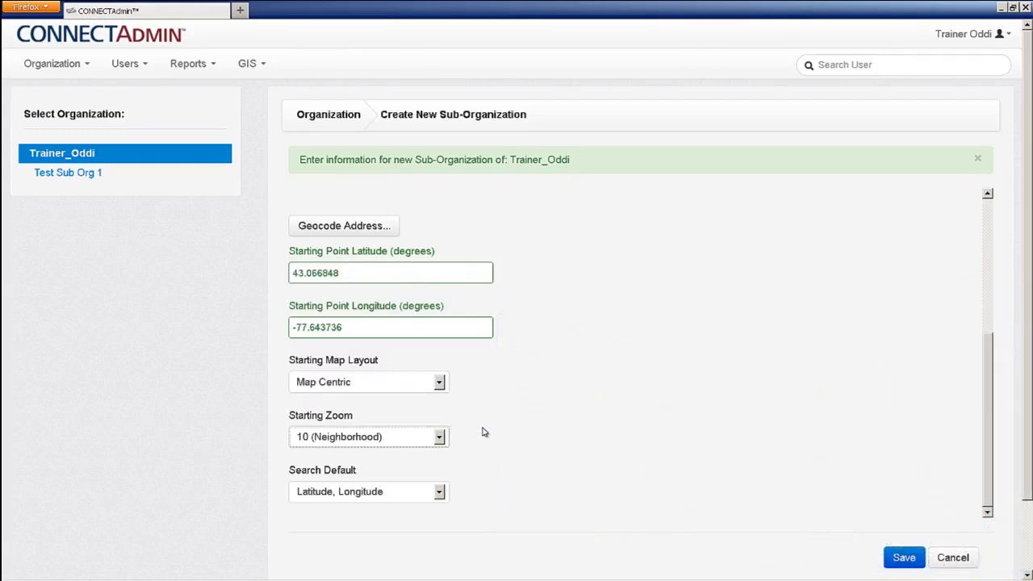
{"action": "left_click", "coordinate": [439, 493]}
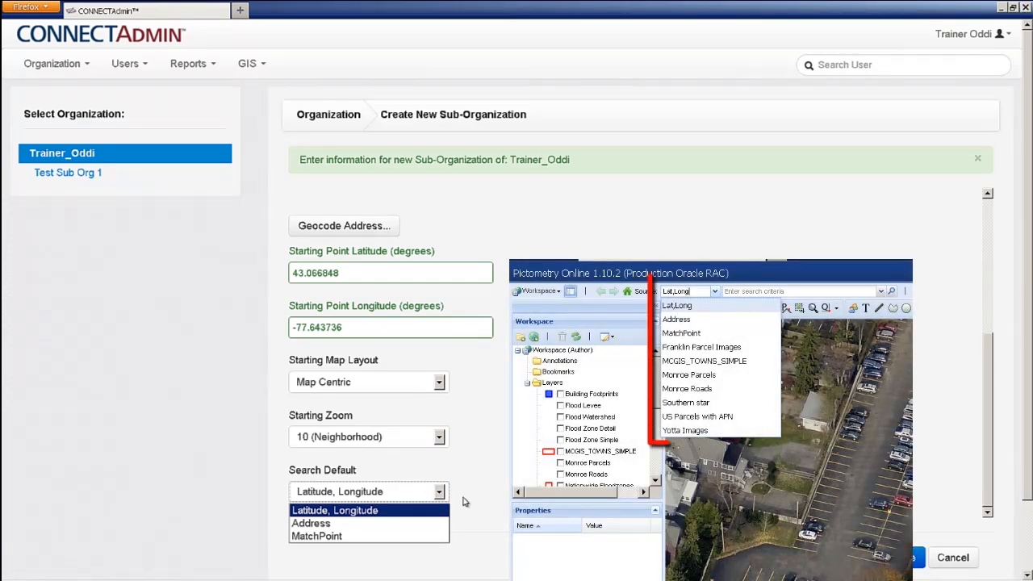
{"action": "left_click", "coordinate": [463, 501]}
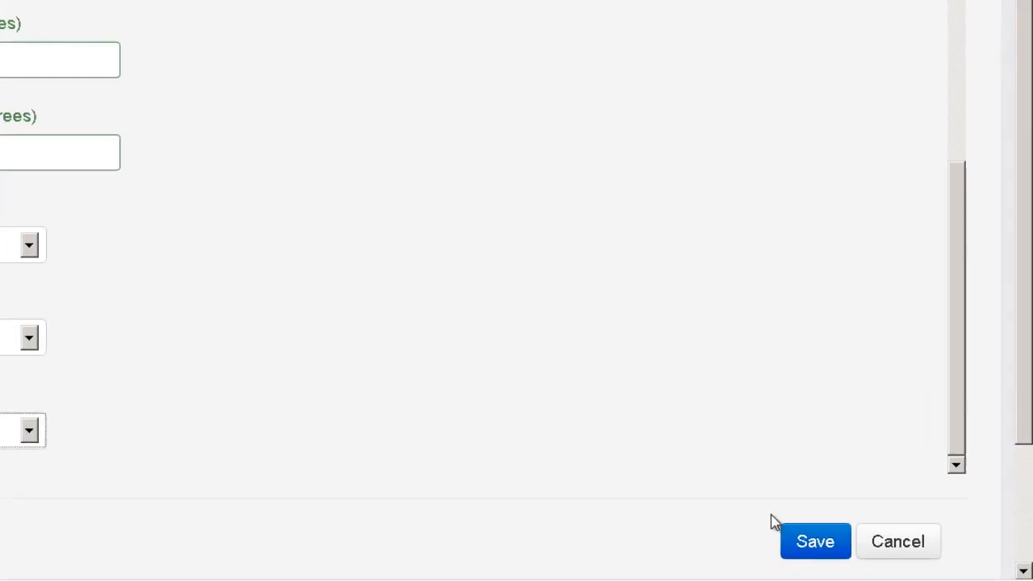
Save the Create New Sub-Organization form so Assessors is added under Trainer_Oddi.
{"action": "left_click", "coordinate": [784, 545]}
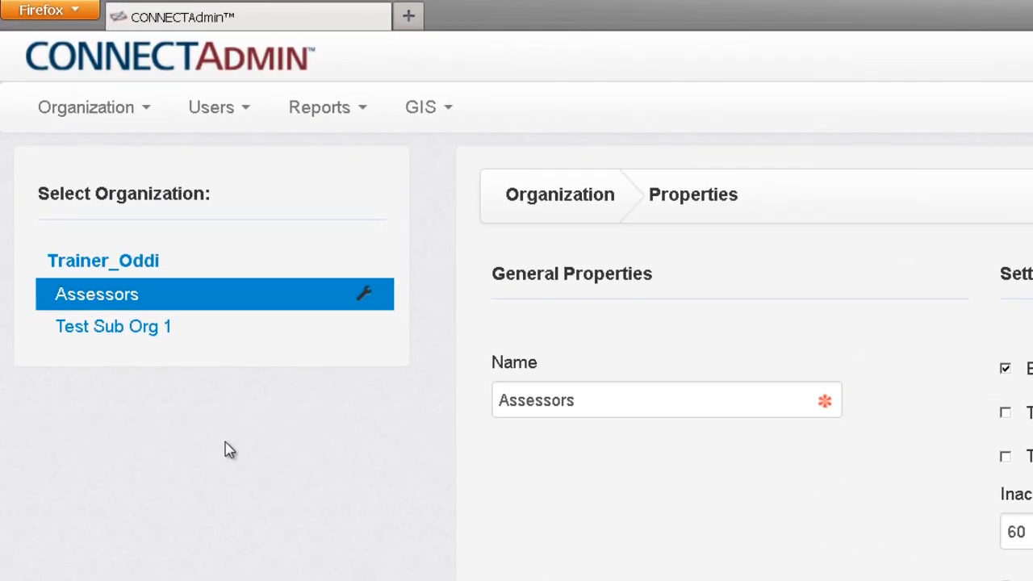
{"action": "left_click", "coordinate": [128, 335]}
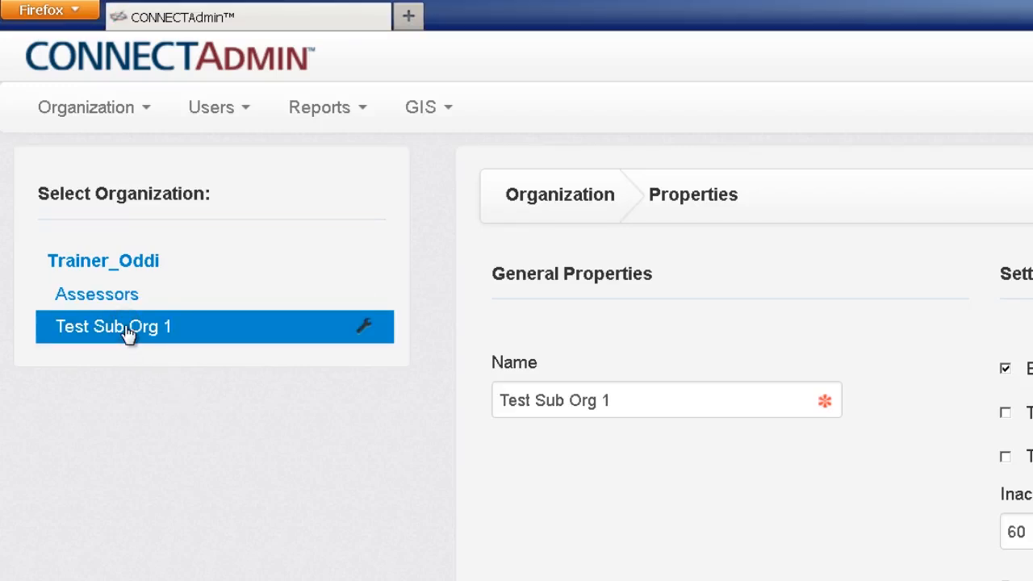
{"action": "left_click", "coordinate": [130, 305]}
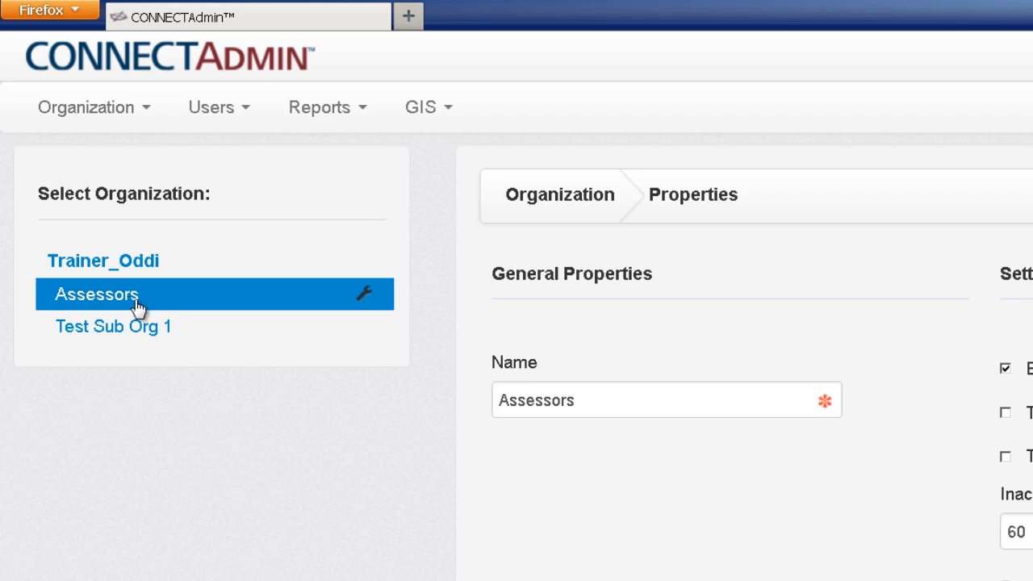
{"action": "left_click", "coordinate": [365, 296]}
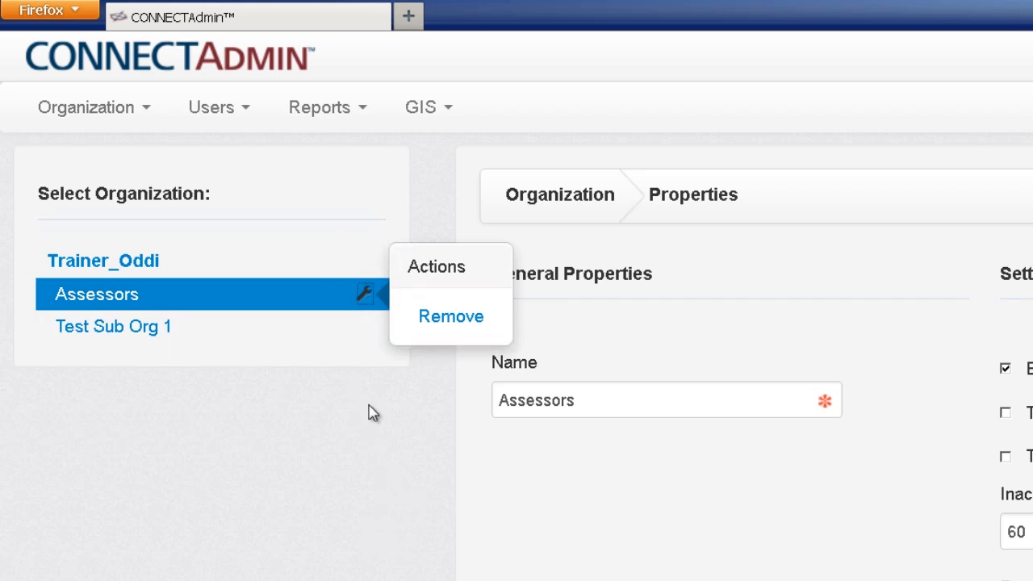
{"action": "left_click", "coordinate": [367, 296]}
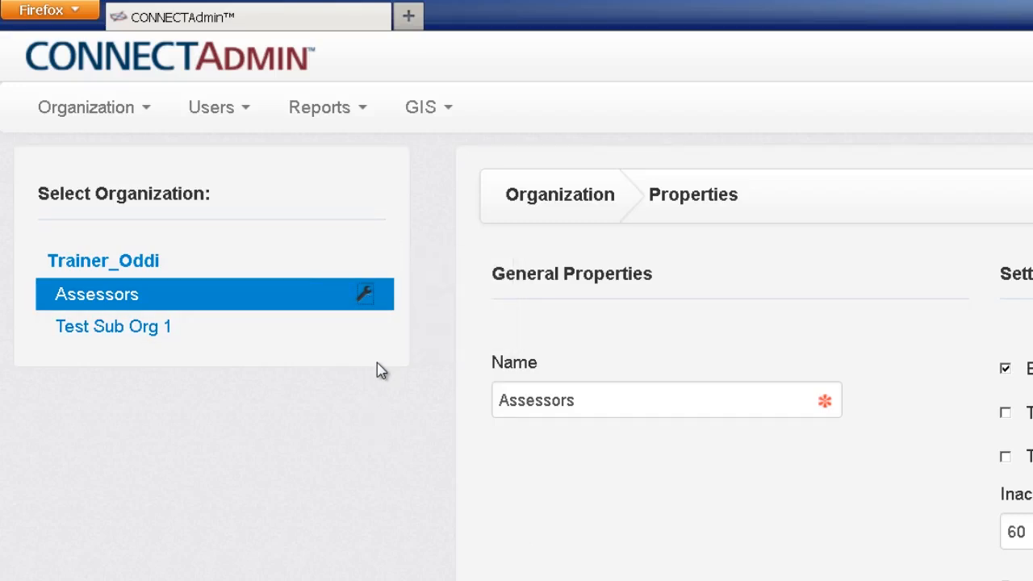
{"action": "left_click", "coordinate": [372, 296]}
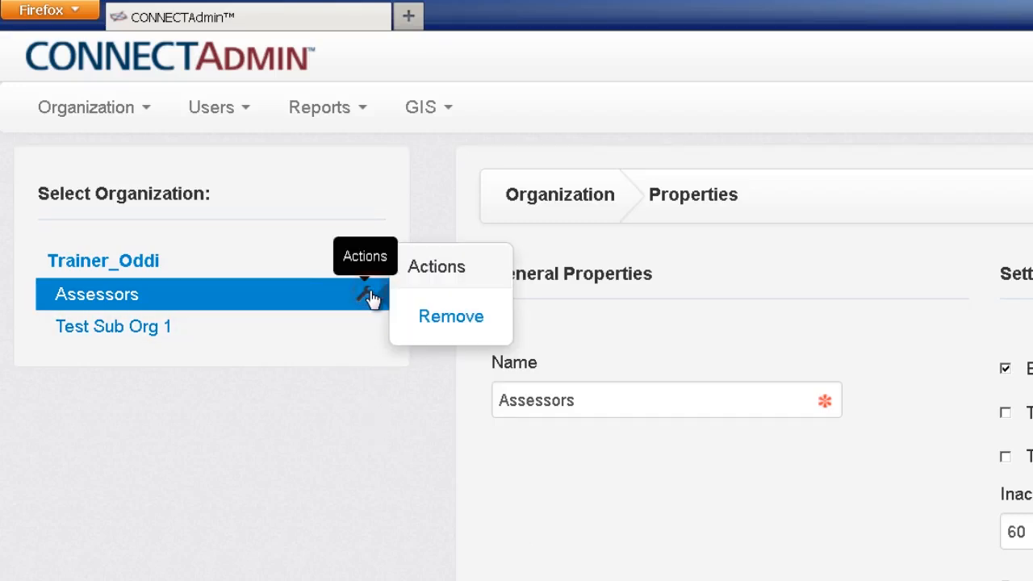
{"action": "left_click", "coordinate": [439, 317]}
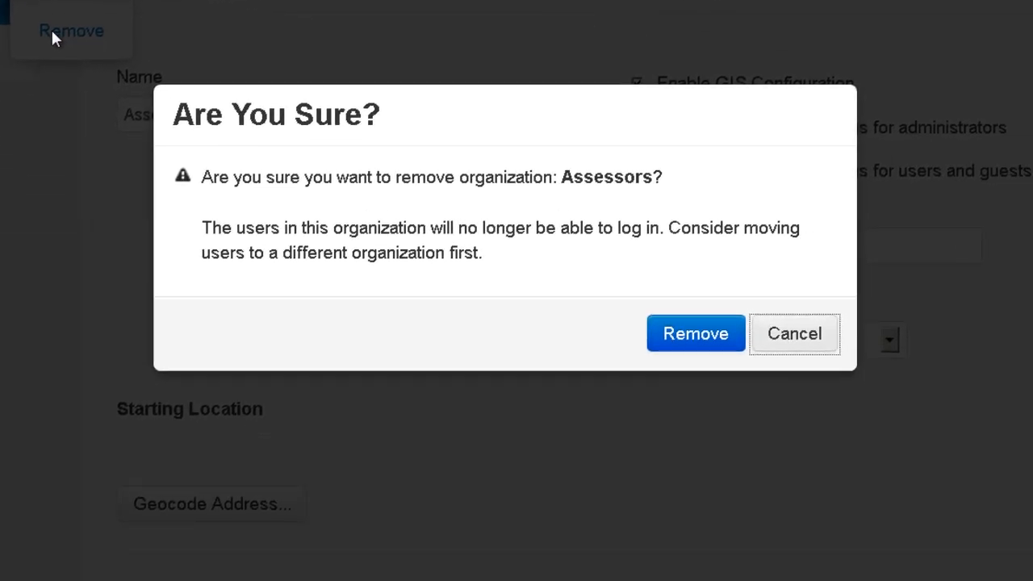
{"action": "left_click", "coordinate": [810, 339]}
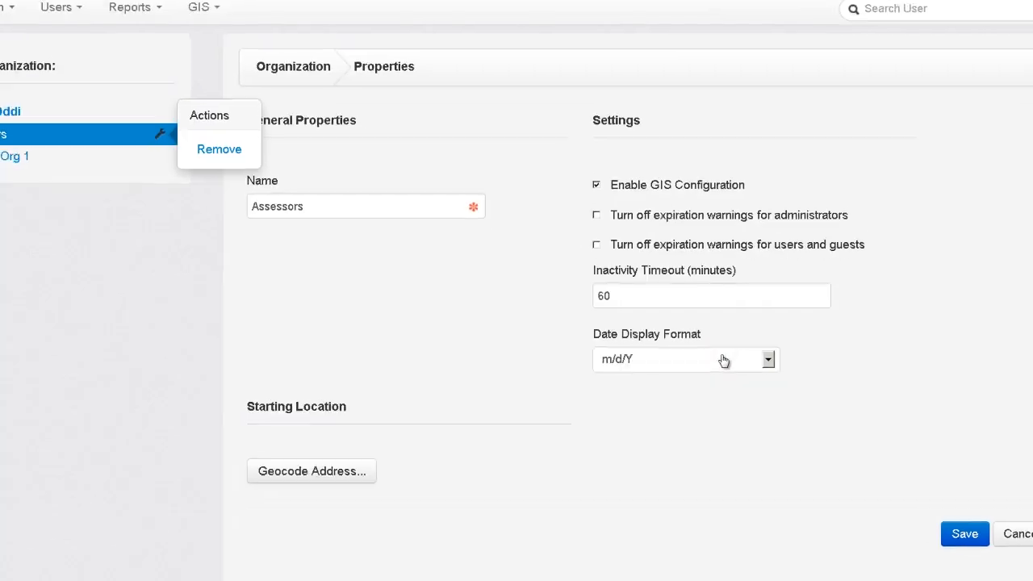
{"action": "left_click", "coordinate": [164, 137]}
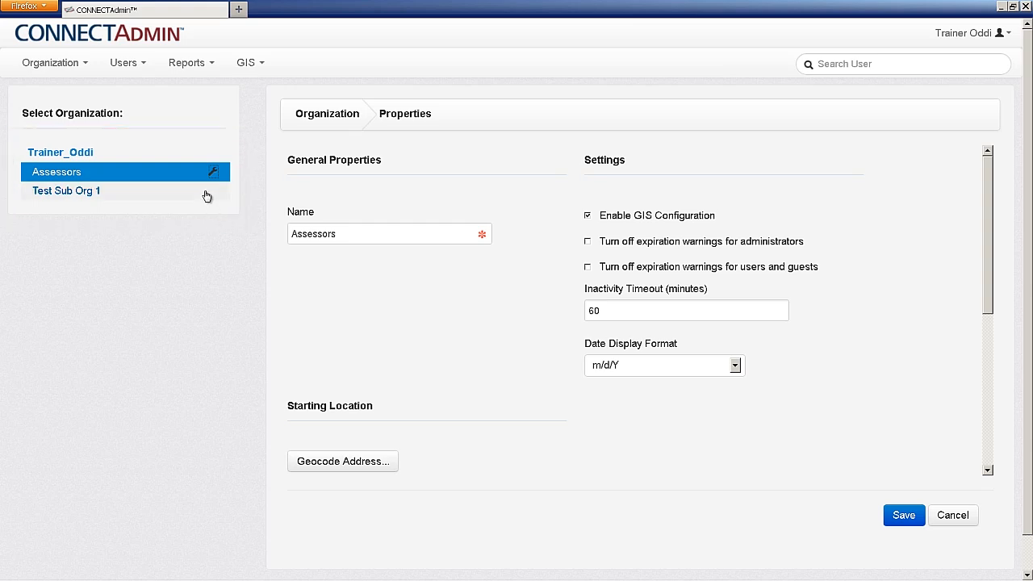
From Manage All Users, start a new user and enter the user's e-mail address.
{"action": "left_click", "coordinate": [142, 66]}
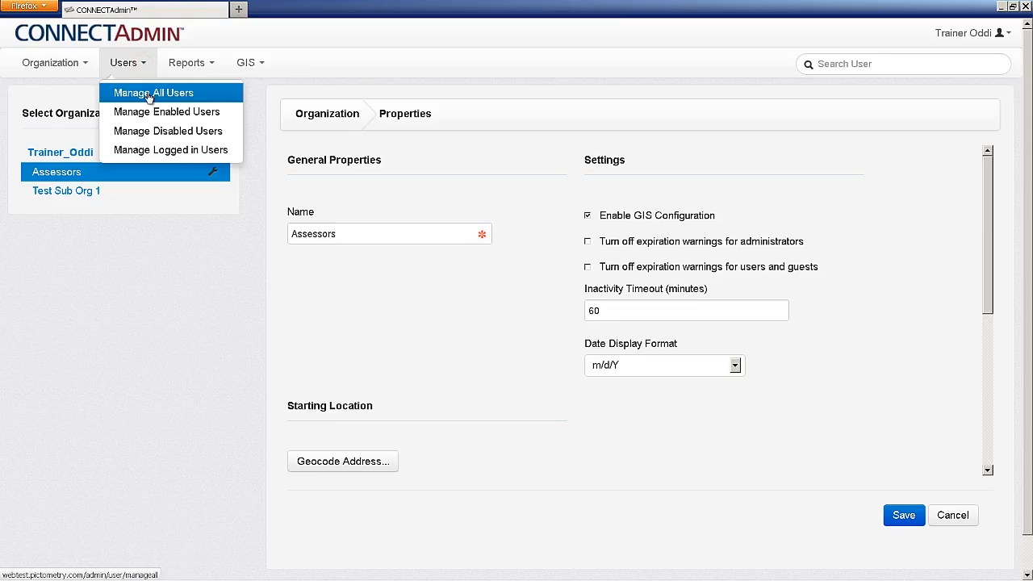
{"action": "left_click", "coordinate": [149, 94]}
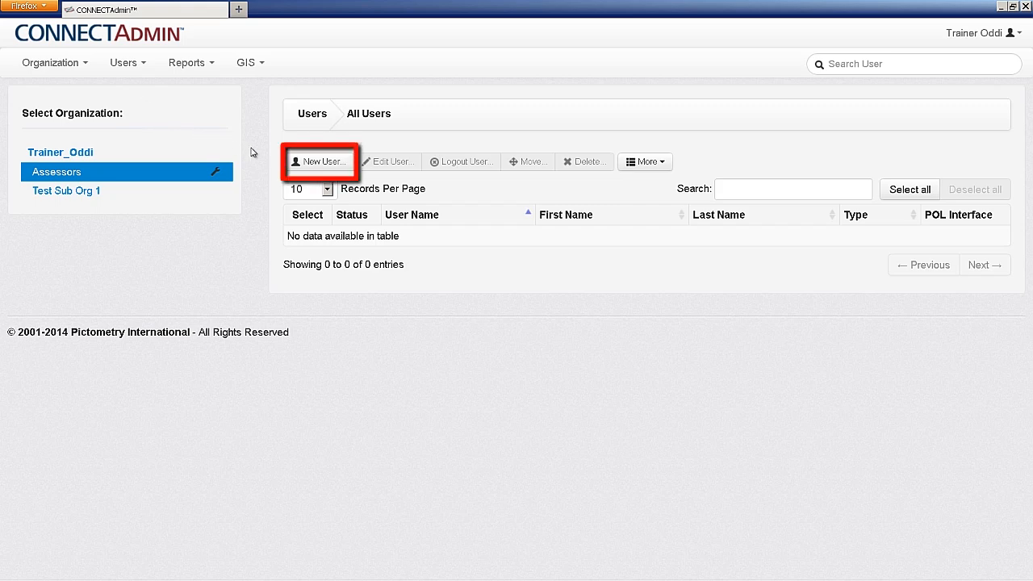
{"action": "left_click", "coordinate": [316, 165]}
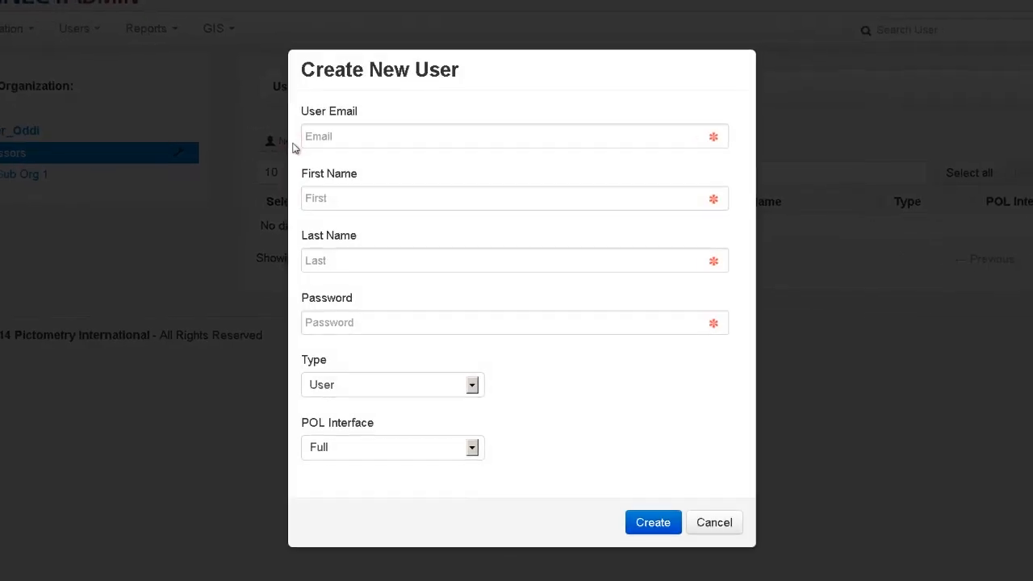
{"action": "left_click", "coordinate": [307, 123]}
{"action": "type", "text": "test1@test.comm4"}
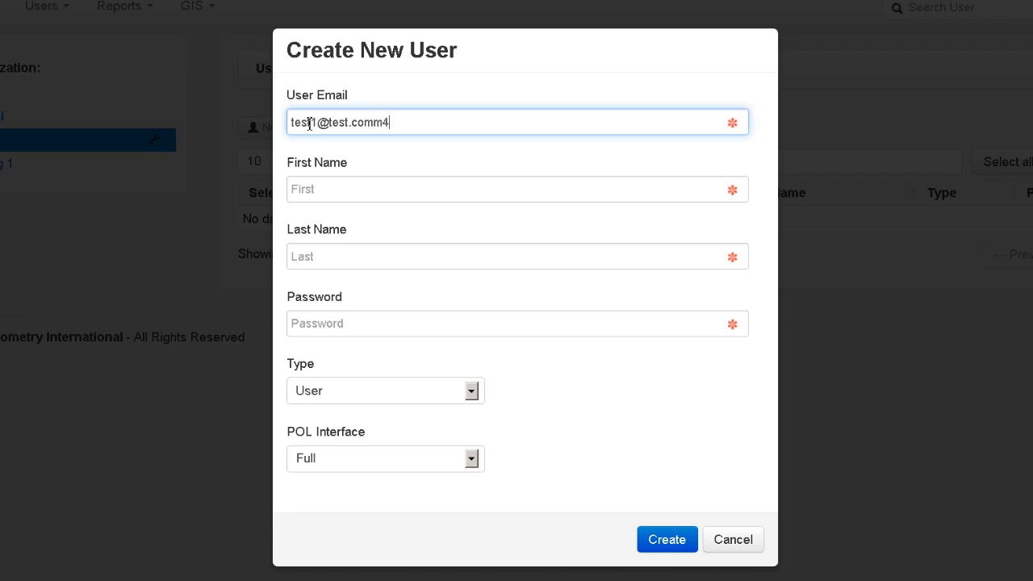
Remove the e-mail's stray trailing character, then enter first name Test and last name One.
{"action": "key", "text": "Tab"}
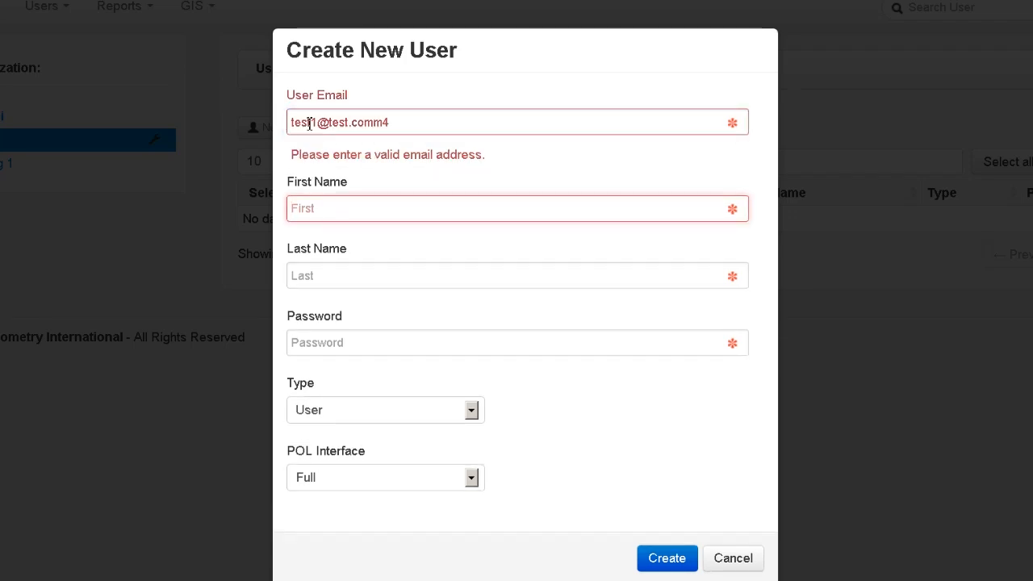
{"action": "key", "text": "shift+Tab"}
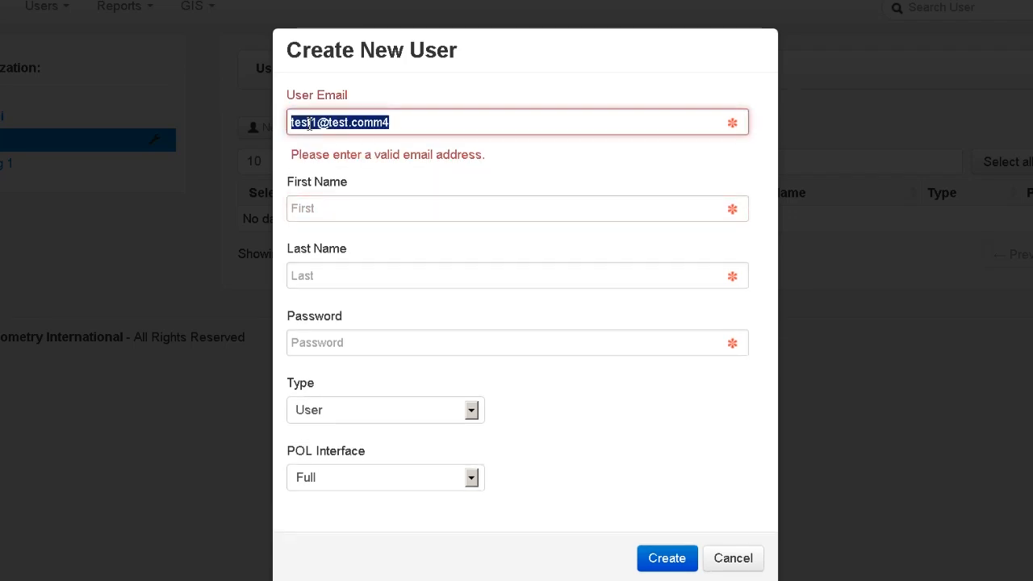
{"action": "key", "text": "End"}
{"action": "key", "text": "BackSpace"}
{"action": "key", "text": "BackSpace"}
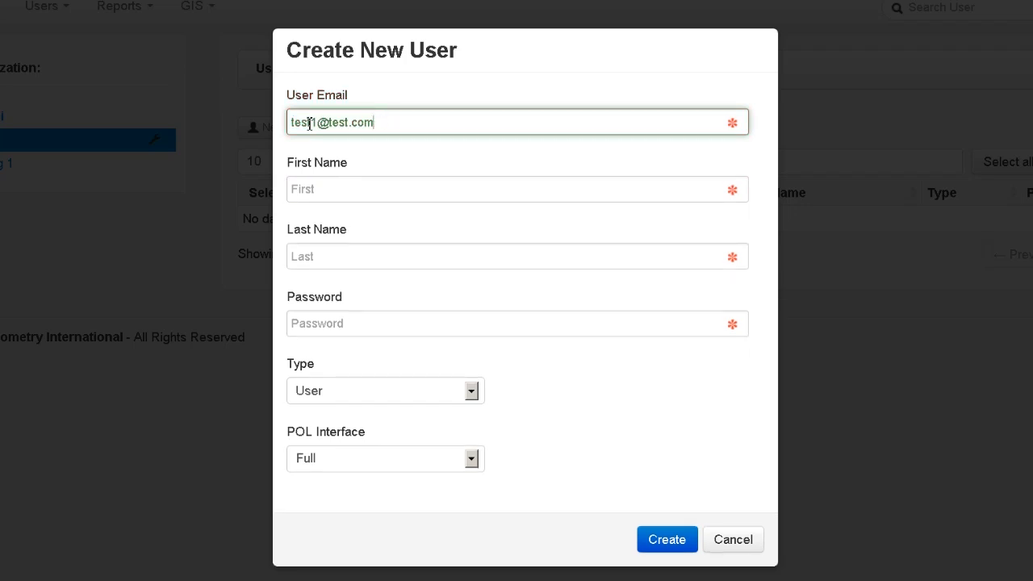
{"action": "key", "text": "Tab"}
{"action": "type", "text": "Test"}
{"action": "key", "text": "Tab"}
{"action": "type", "text": "One"}
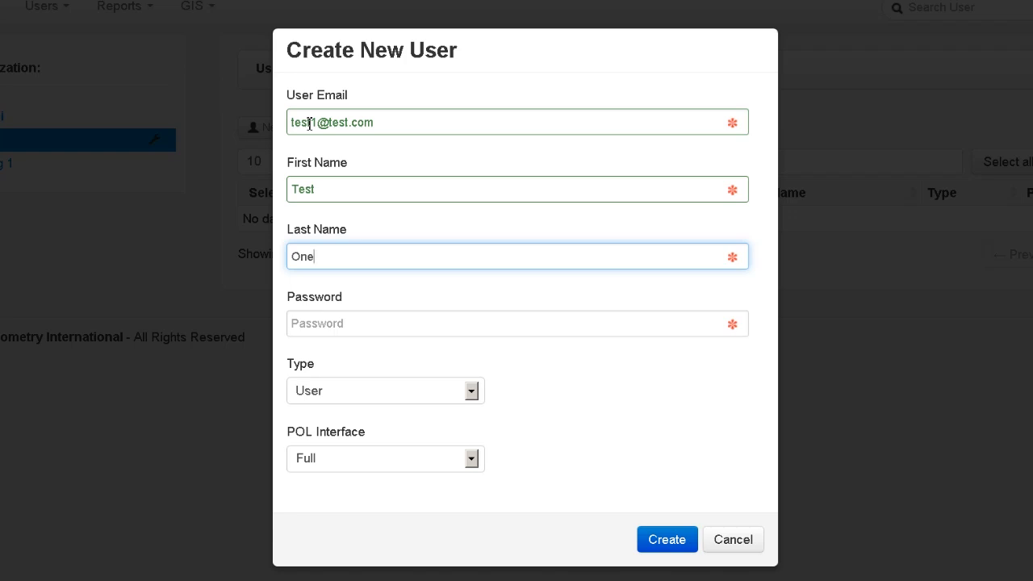
{"action": "key", "text": "Tab"}
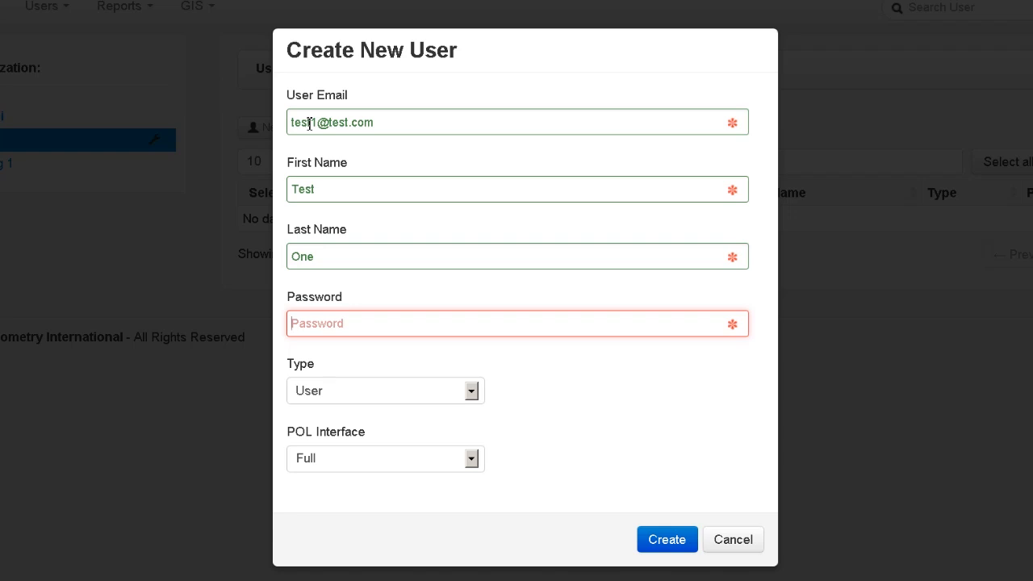
Enter the account password and keep User as the account type.
{"action": "type", "text": "test123"}
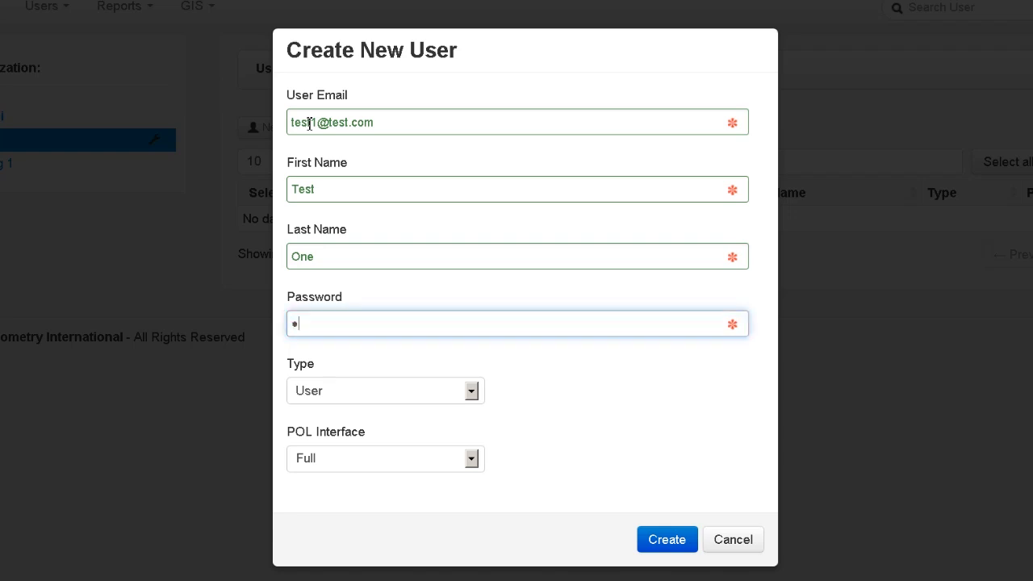
{"action": "type", "text": "4"}
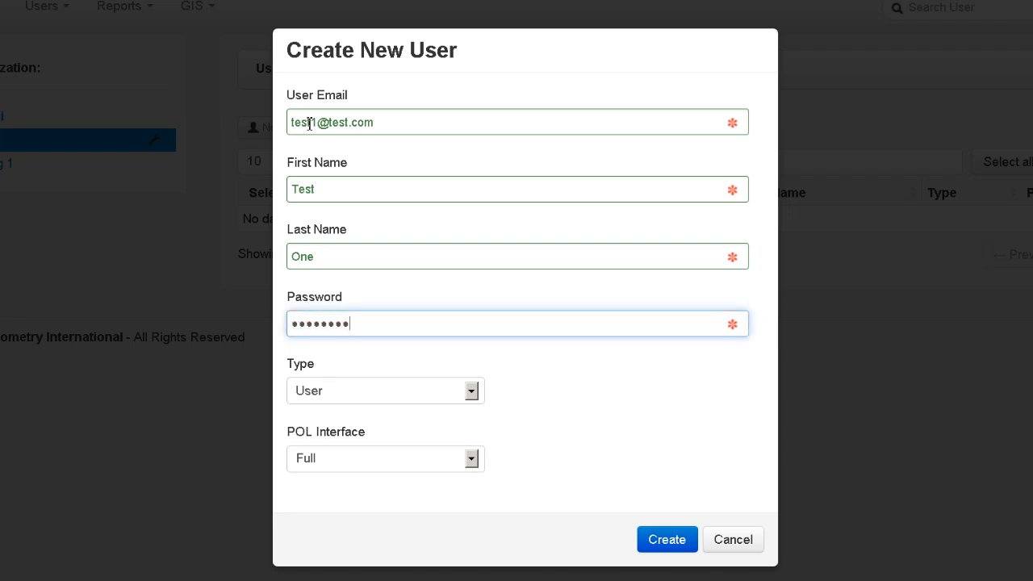
{"action": "key", "text": "Tab"}
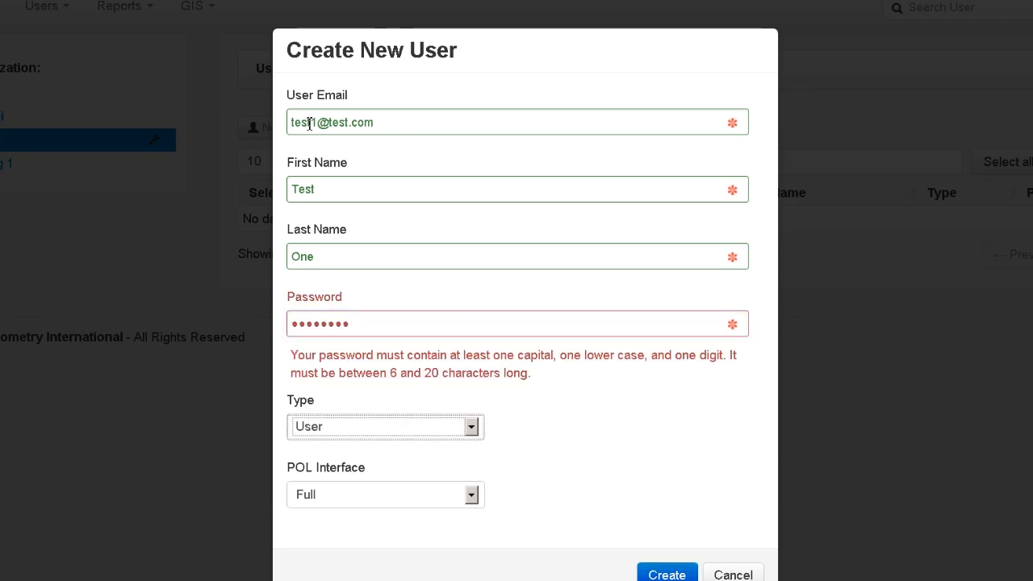
{"action": "key", "text": "shift+Tab"}
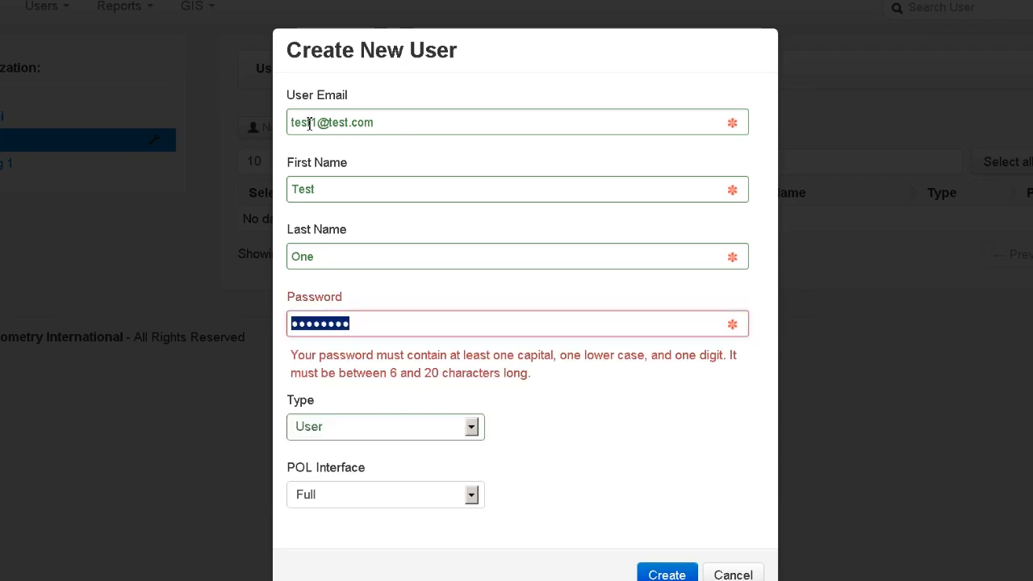
{"action": "type", "text": "•••••••••"}
{"action": "key", "text": "Tab"}
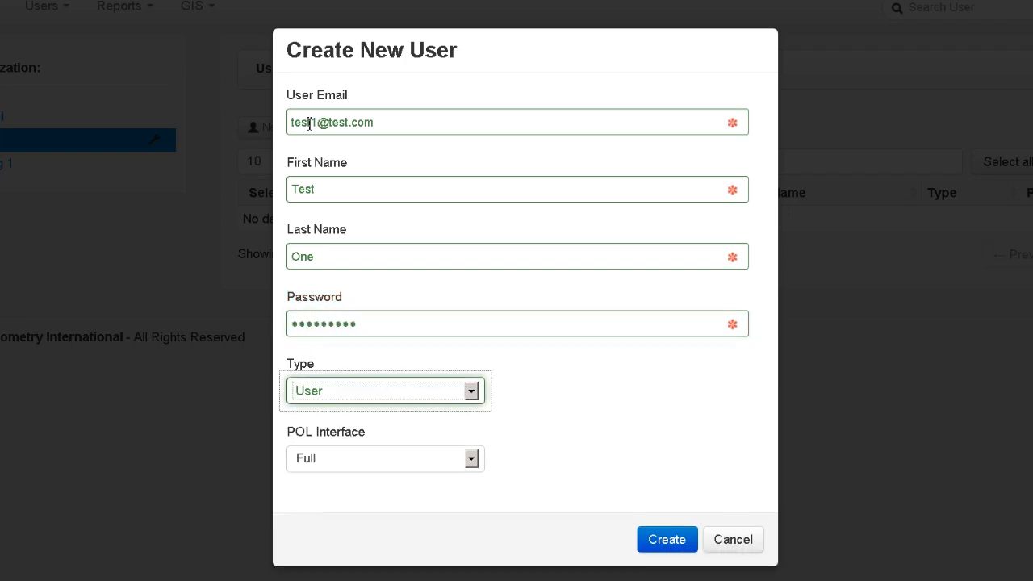
{"action": "left_click", "coordinate": [472, 391]}
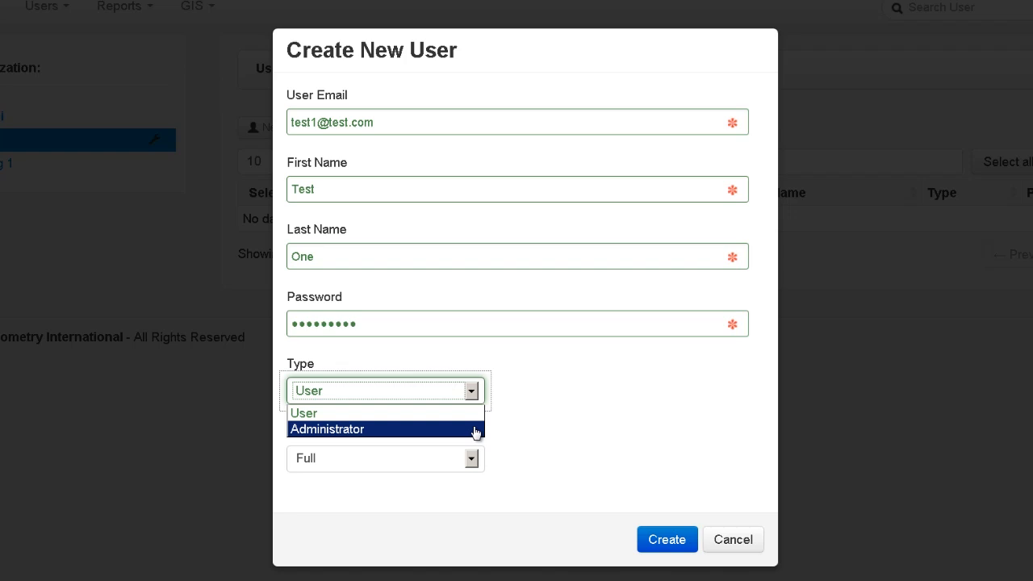
{"action": "left_click", "coordinate": [473, 415]}
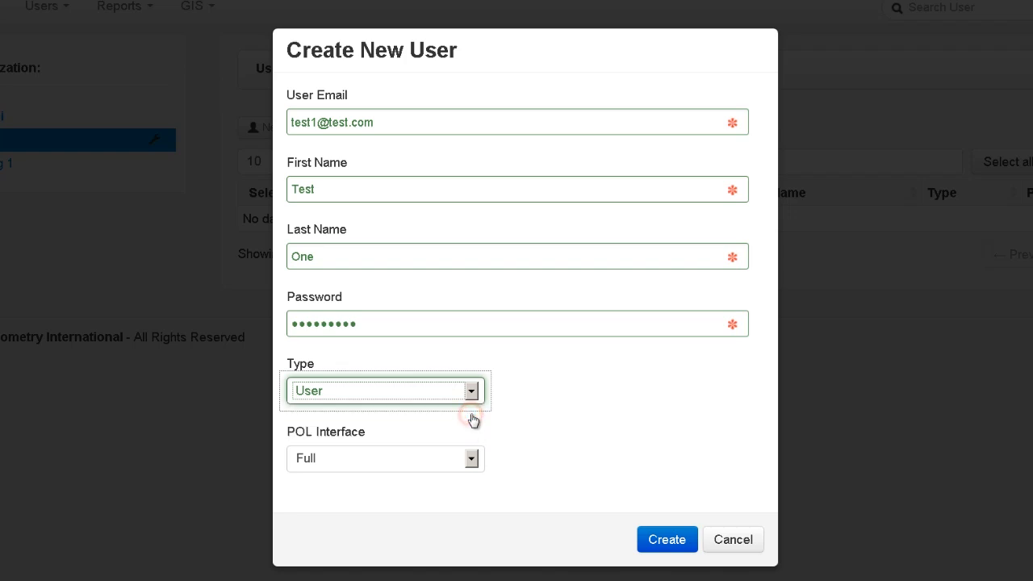
Keep POL Interface at Full and submit the user, hitting a duplicate e-mail error.
{"action": "left_click", "coordinate": [472, 460]}
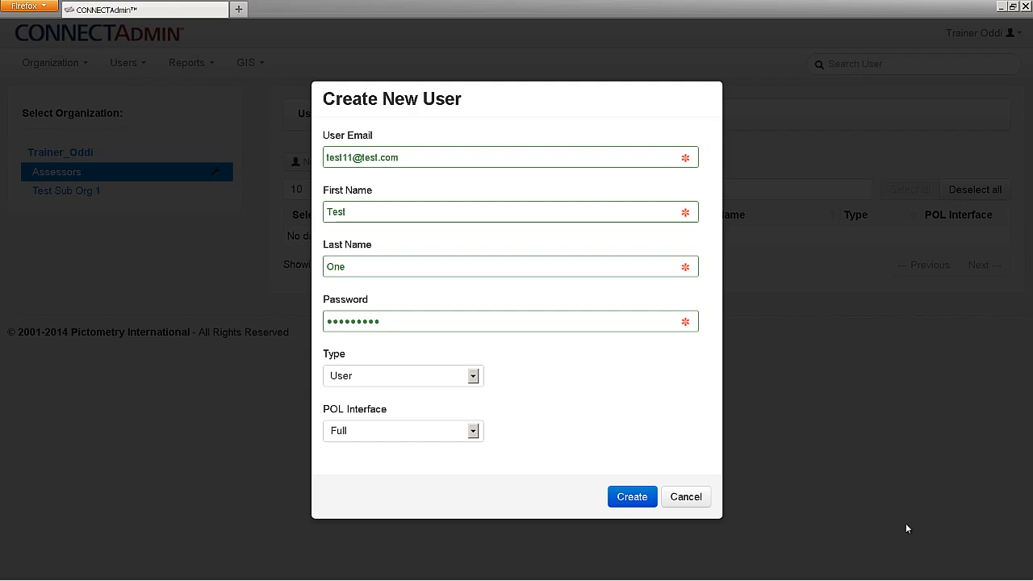
{"action": "left_click", "coordinate": [634, 497]}
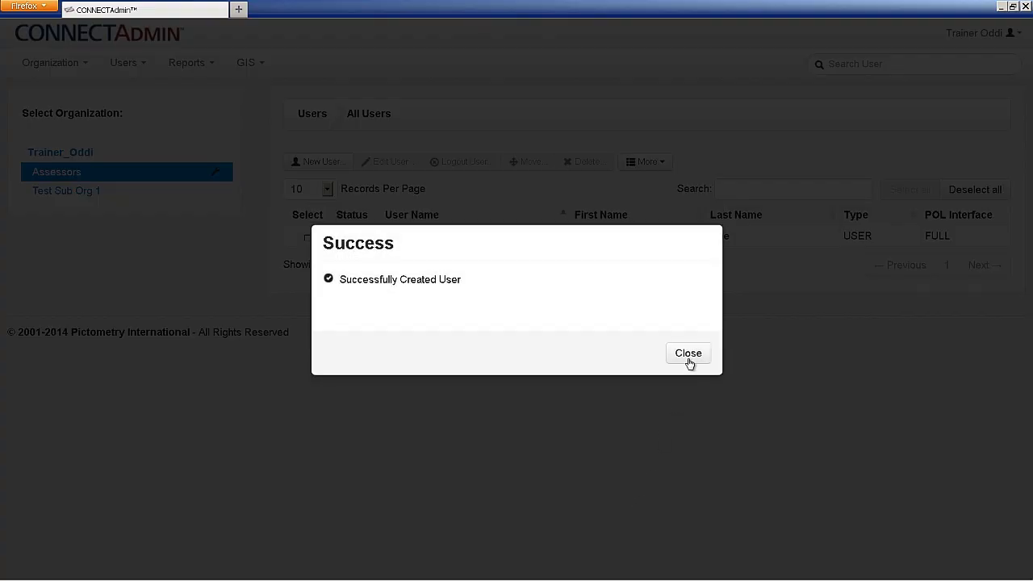
{"action": "left_click", "coordinate": [688, 355]}
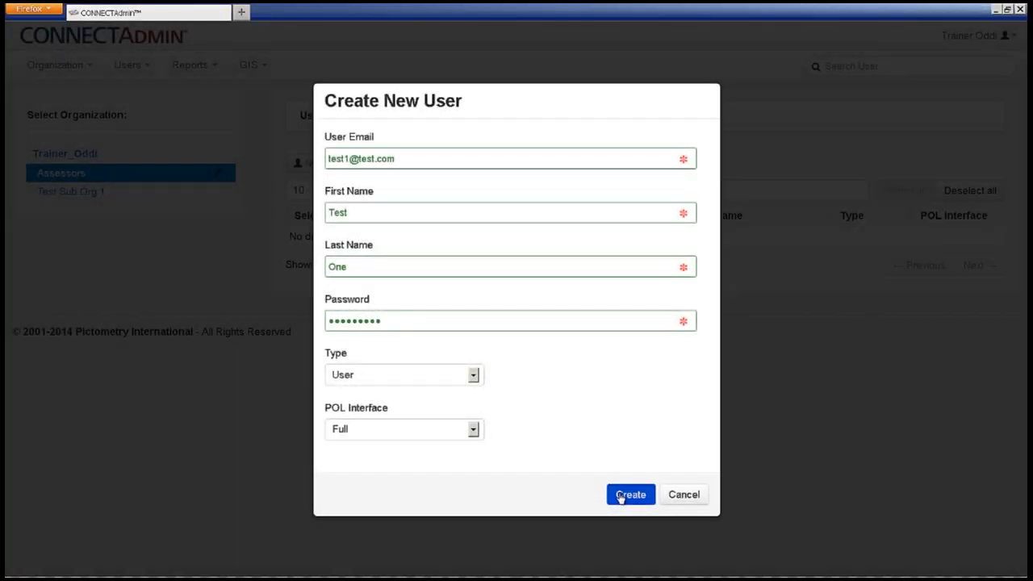
{"action": "left_click", "coordinate": [620, 494]}
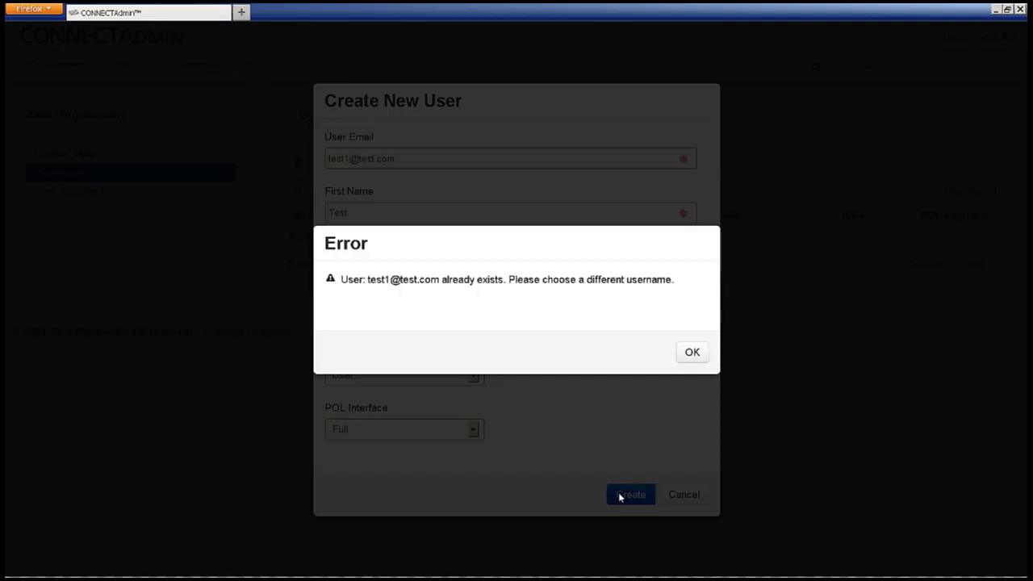
{"action": "left_click", "coordinate": [686, 356]}
Append 1 to the e-mail to make it unique and create the user.
{"action": "left_click", "coordinate": [342, 159]}
{"action": "type", "text": "1"}
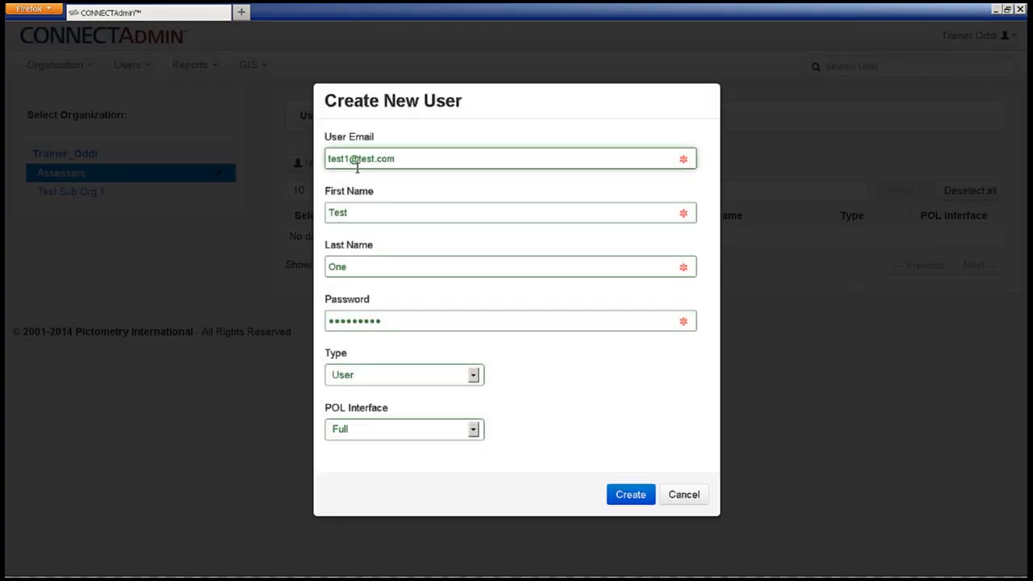
{"action": "left_click", "coordinate": [629, 495]}
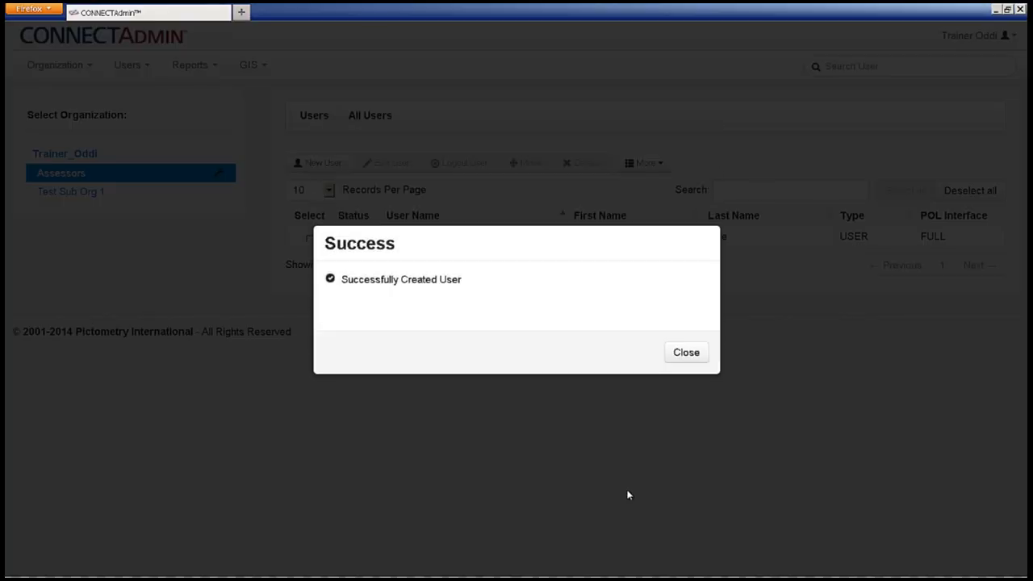
{"action": "left_click", "coordinate": [685, 353]}
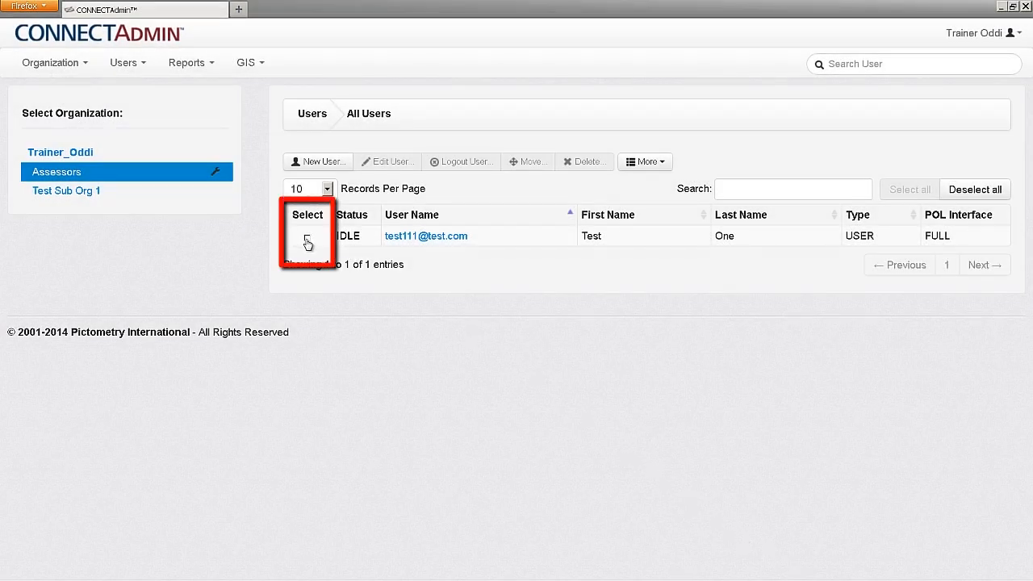
Change Test One's last name to Eleven and save, skipping the password reset.
{"action": "left_click", "coordinate": [306, 239]}
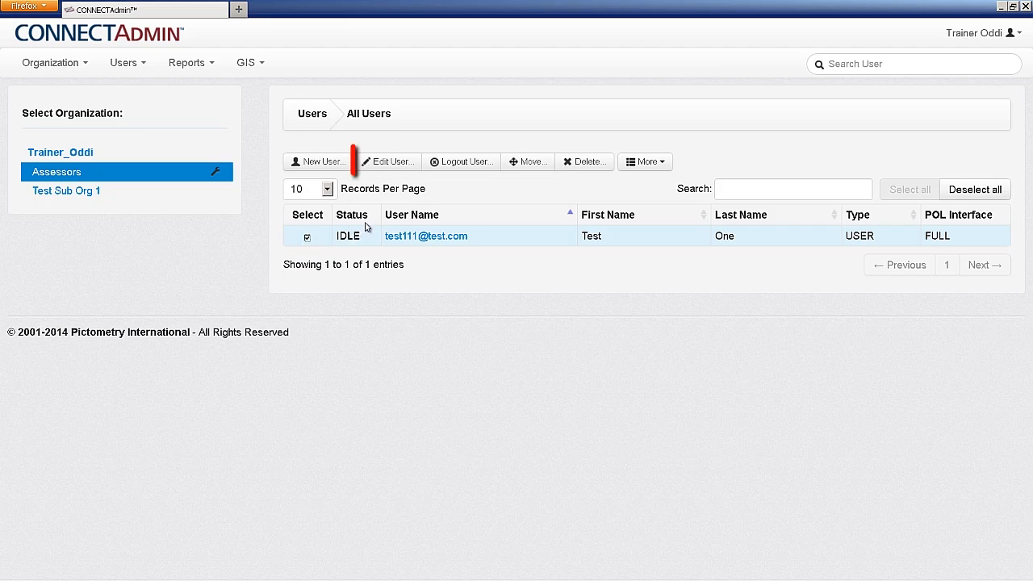
{"action": "left_click", "coordinate": [391, 164]}
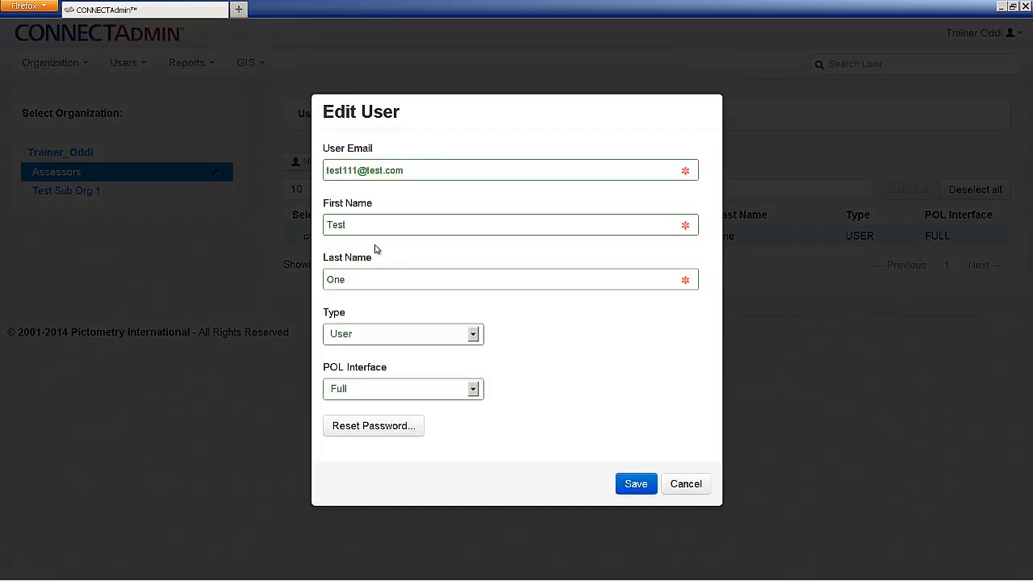
{"action": "left_click", "coordinate": [371, 273]}
{"action": "key", "text": "BackSpace"}
{"action": "key", "text": "BackSpace"}
{"action": "key", "text": "BackSpace"}
{"action": "type", "text": "Eleven"}
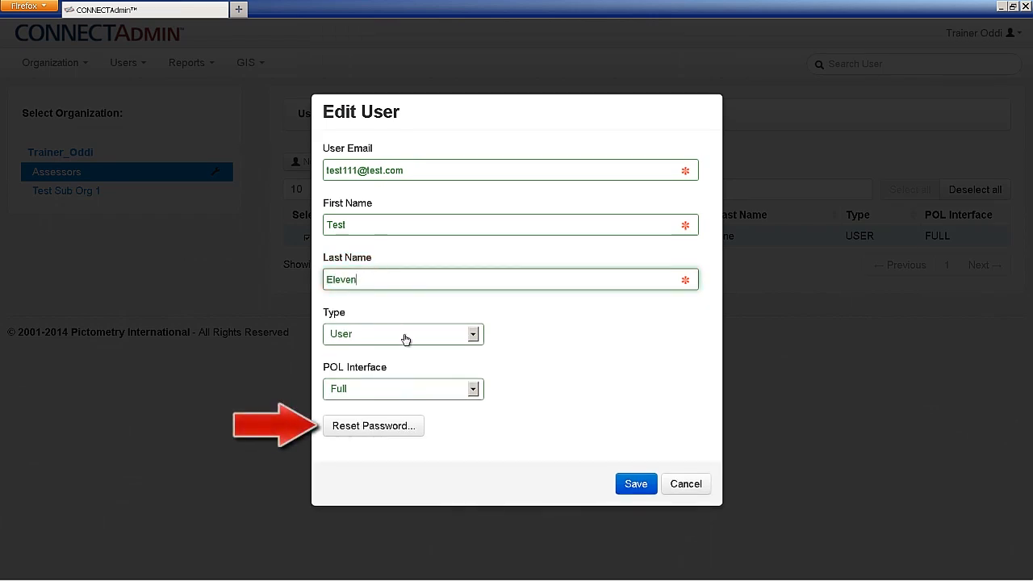
{"action": "left_click", "coordinate": [394, 429]}
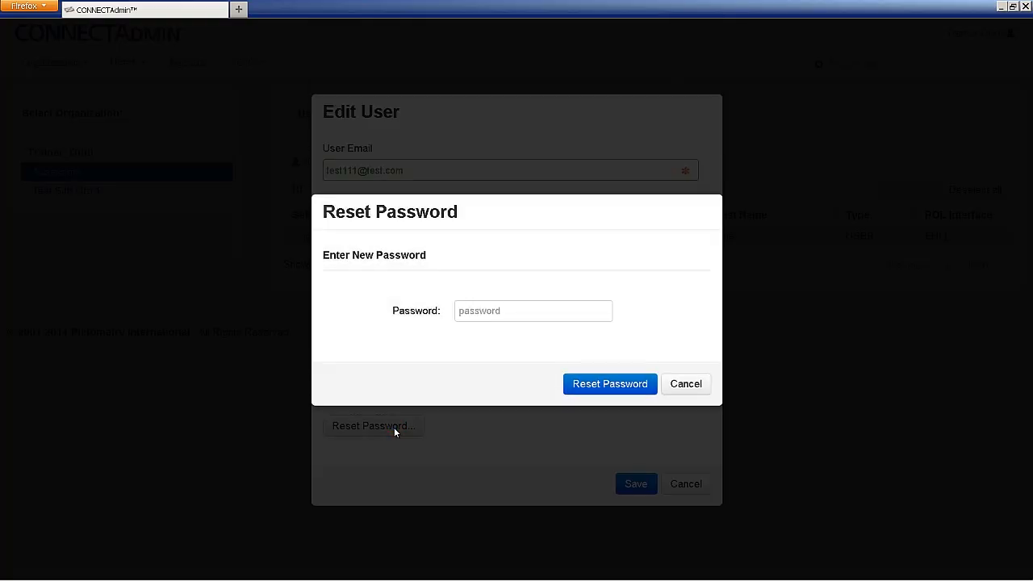
{"action": "left_click", "coordinate": [684, 383]}
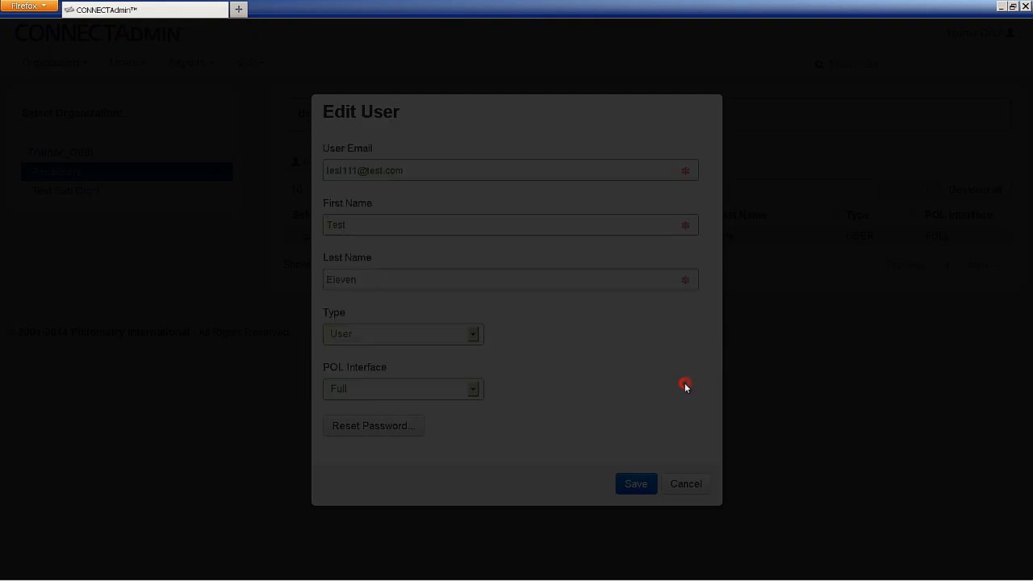
{"action": "left_click", "coordinate": [643, 484]}
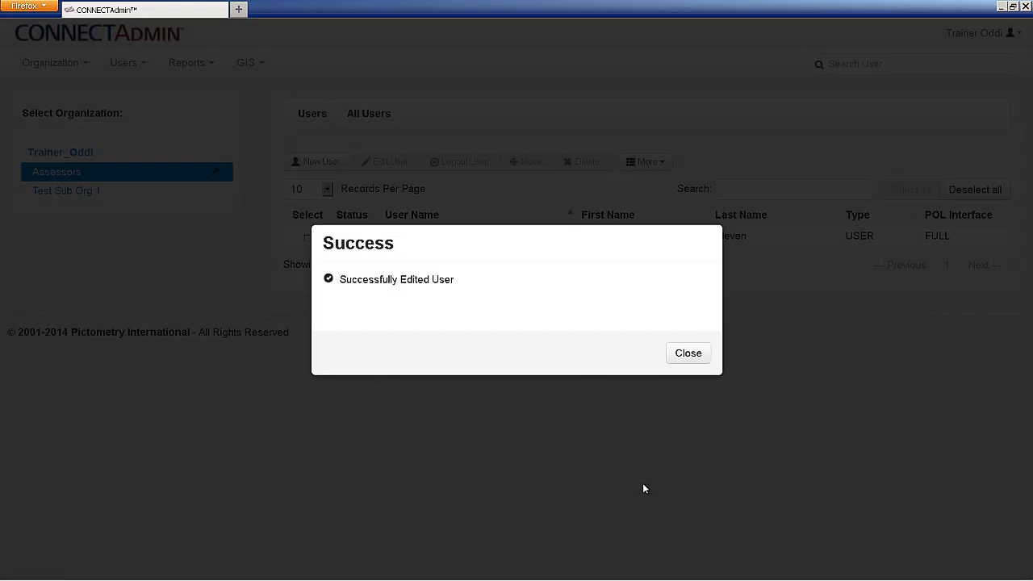
{"action": "left_click", "coordinate": [692, 359]}
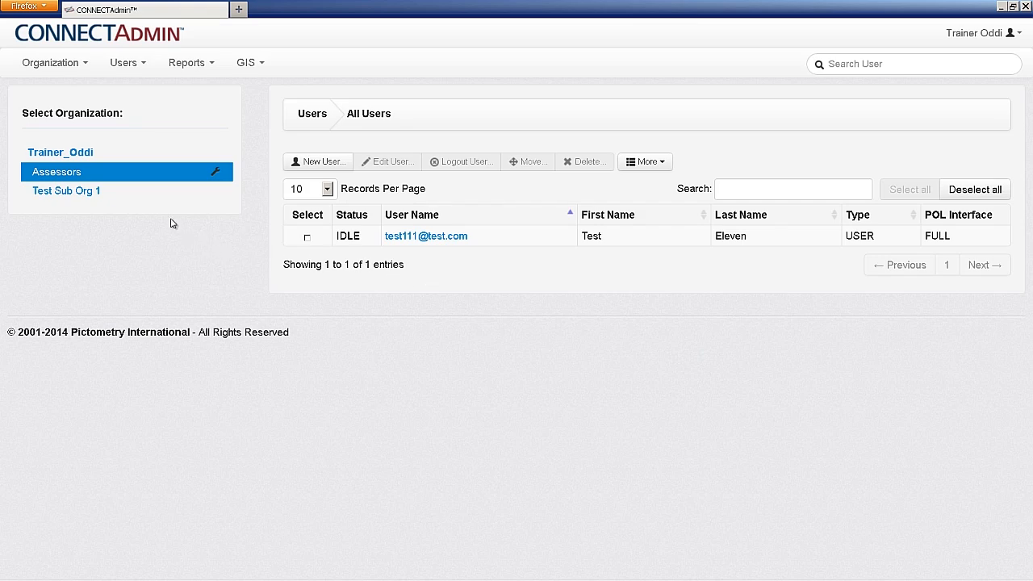
Switch to Trainer_Oddi's users, return to Assessors, and reselect Test Eleven.
{"action": "left_click", "coordinate": [97, 155]}
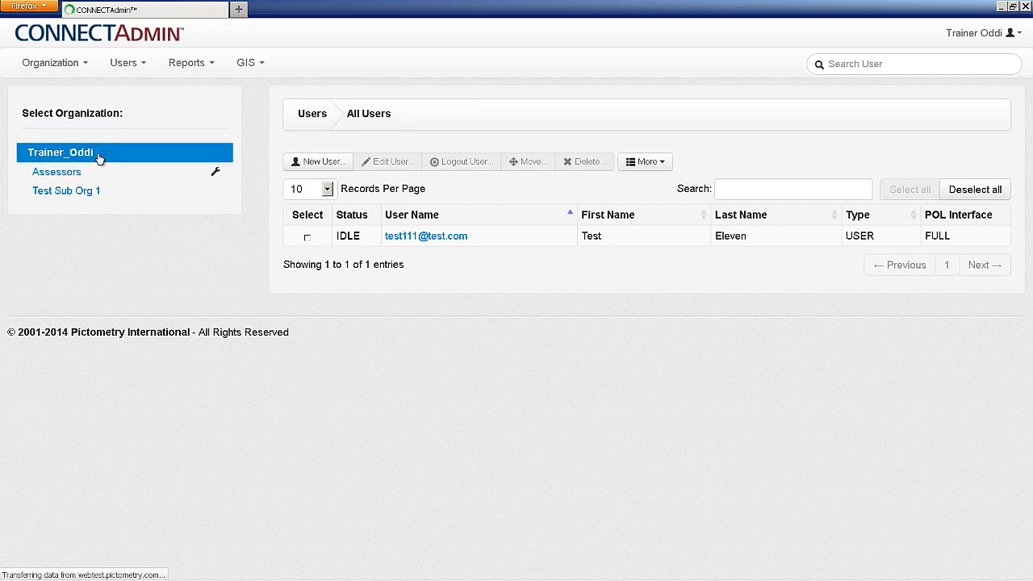
{"action": "left_click", "coordinate": [92, 174]}
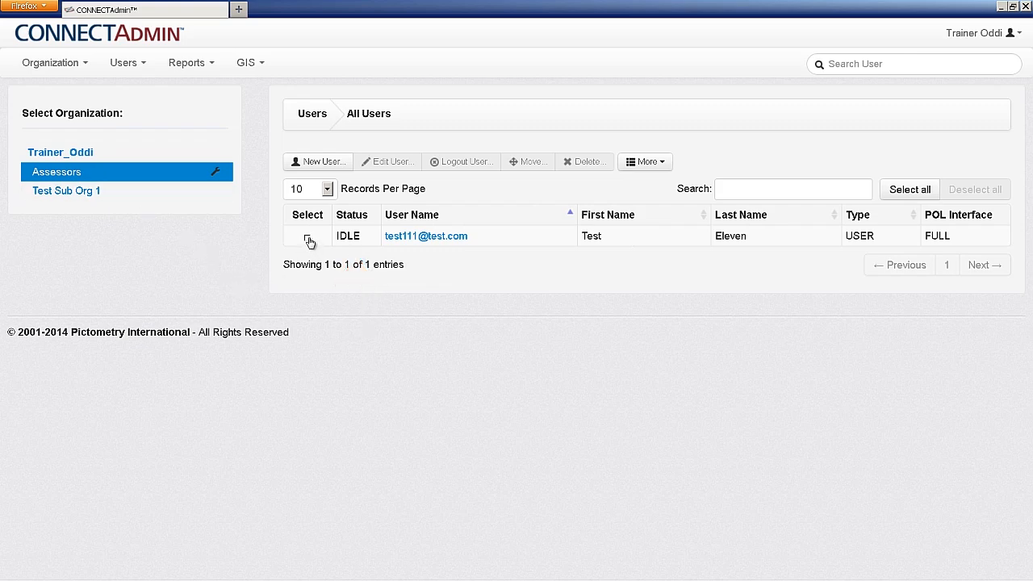
{"action": "left_click", "coordinate": [307, 239]}
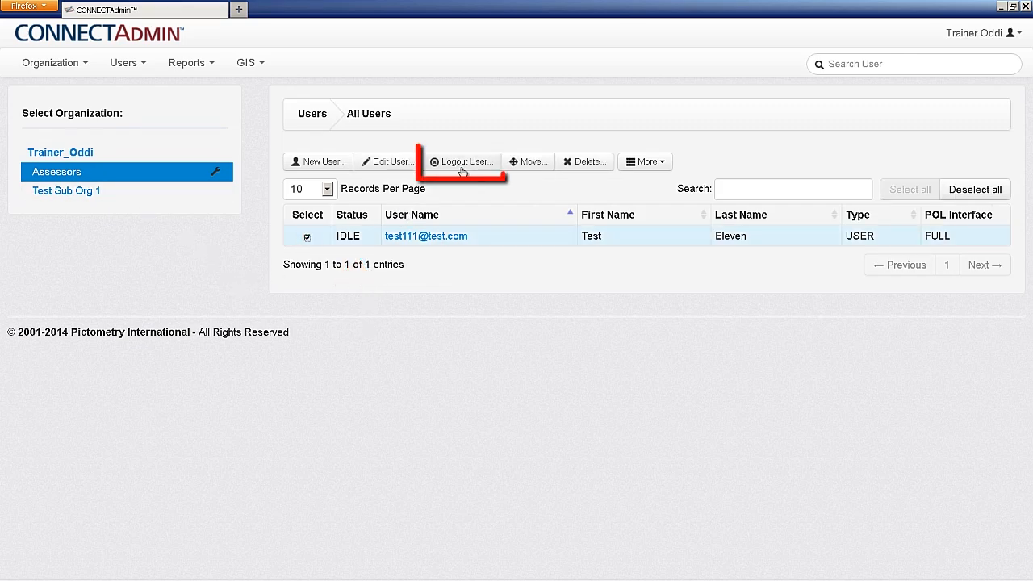
{"action": "left_click", "coordinate": [464, 164]}
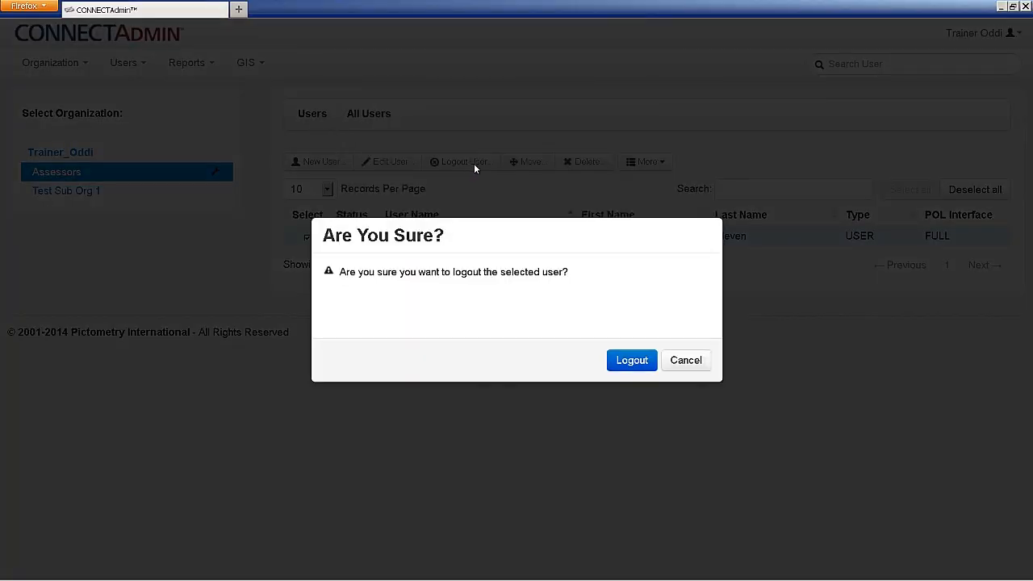
{"action": "left_click", "coordinate": [677, 359]}
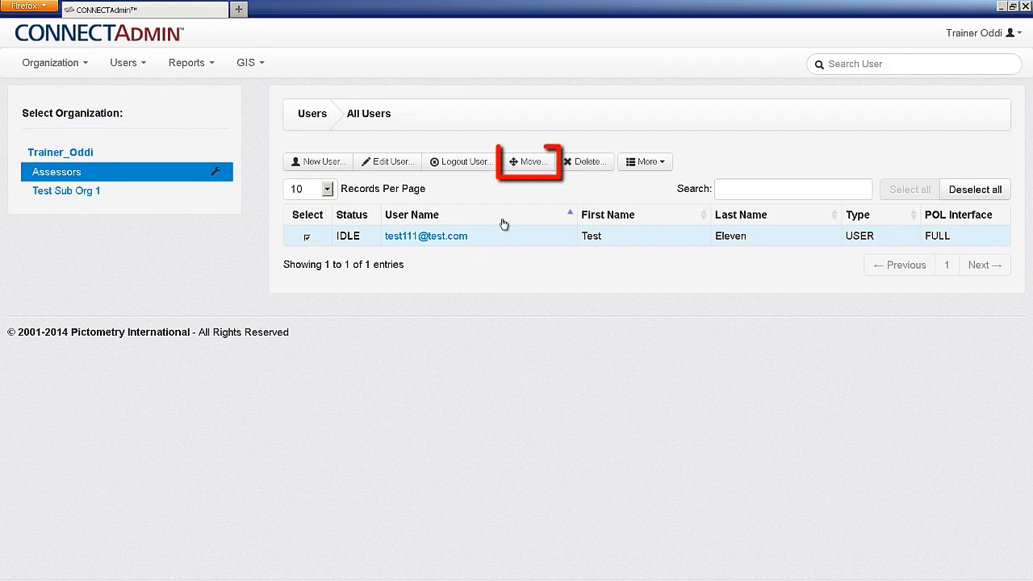
{"action": "left_click", "coordinate": [524, 162]}
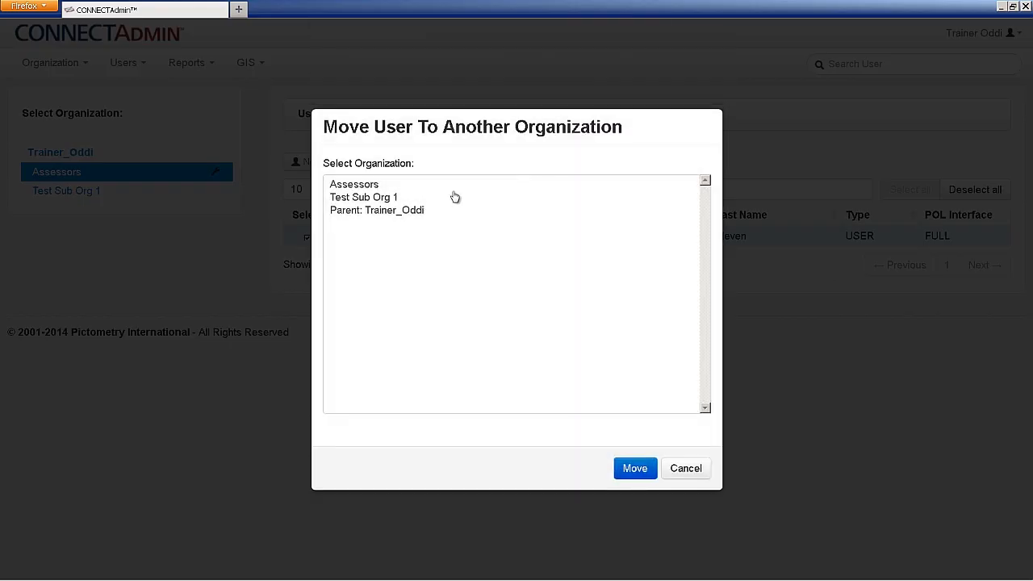
{"action": "left_click", "coordinate": [388, 185]}
{"action": "left_click", "coordinate": [389, 197]}
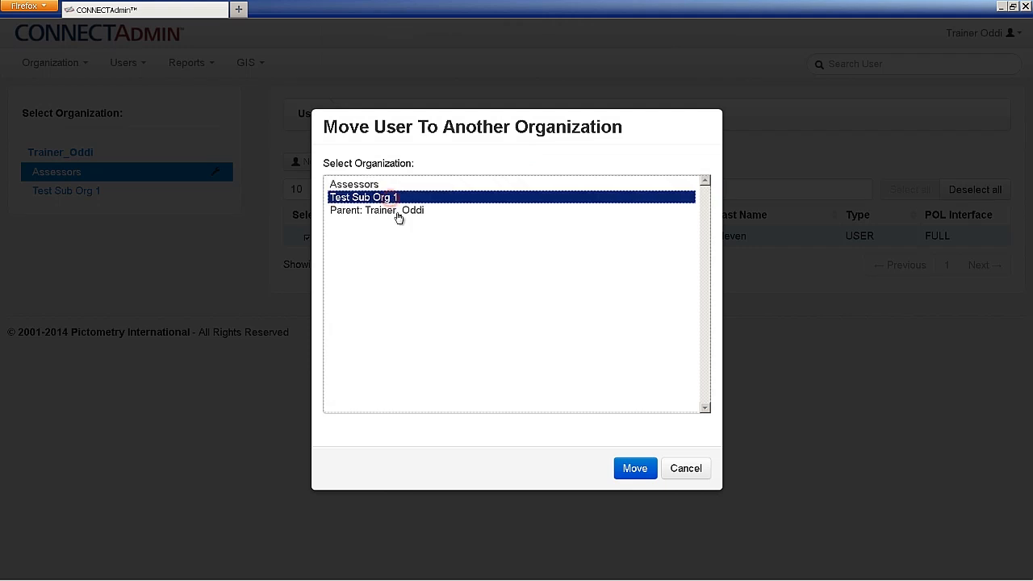
{"action": "left_click", "coordinate": [397, 212]}
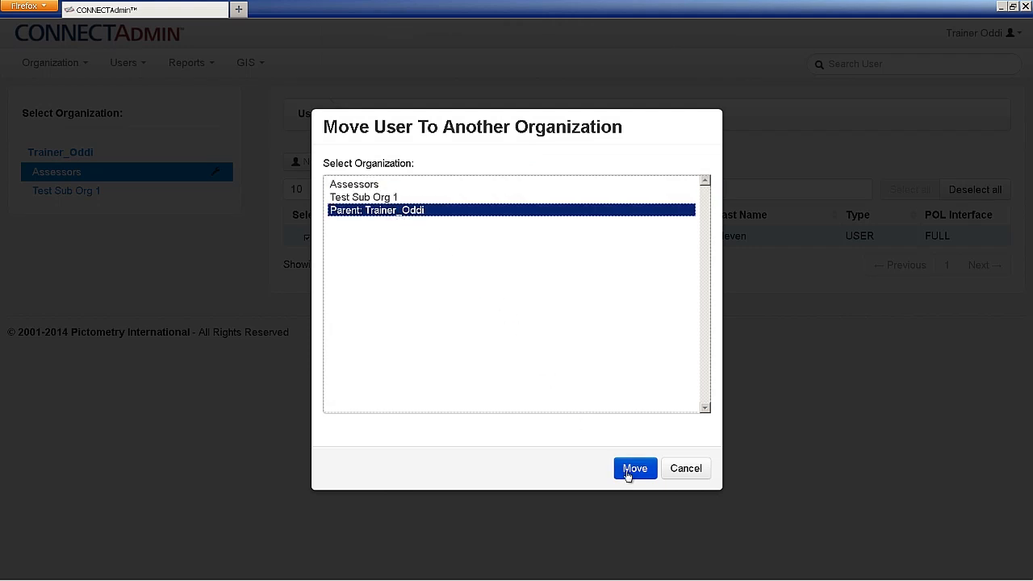
{"action": "left_click", "coordinate": [686, 470]}
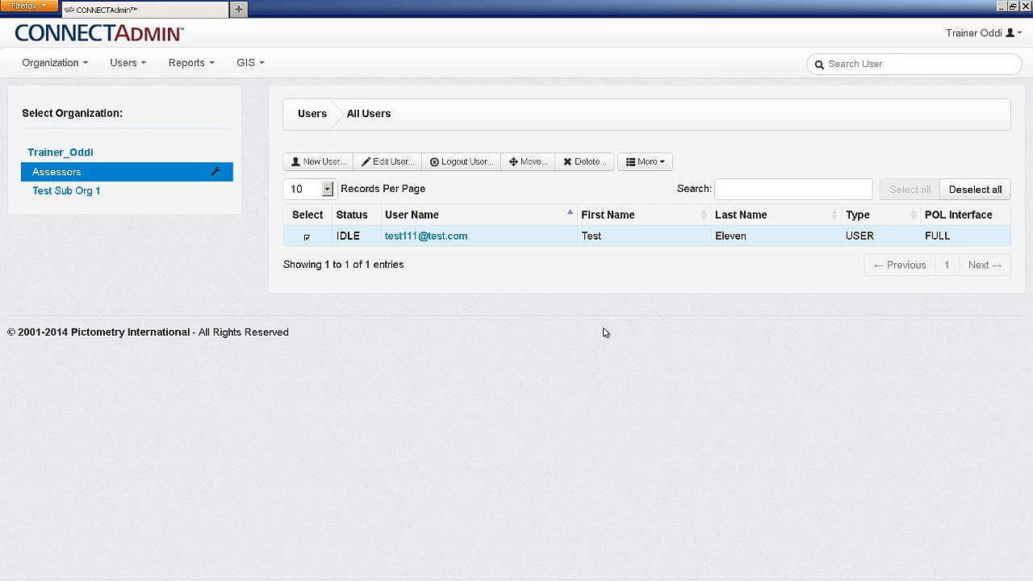
Abandon a delete, then disable the Test Eleven account.
{"action": "left_click", "coordinate": [594, 162]}
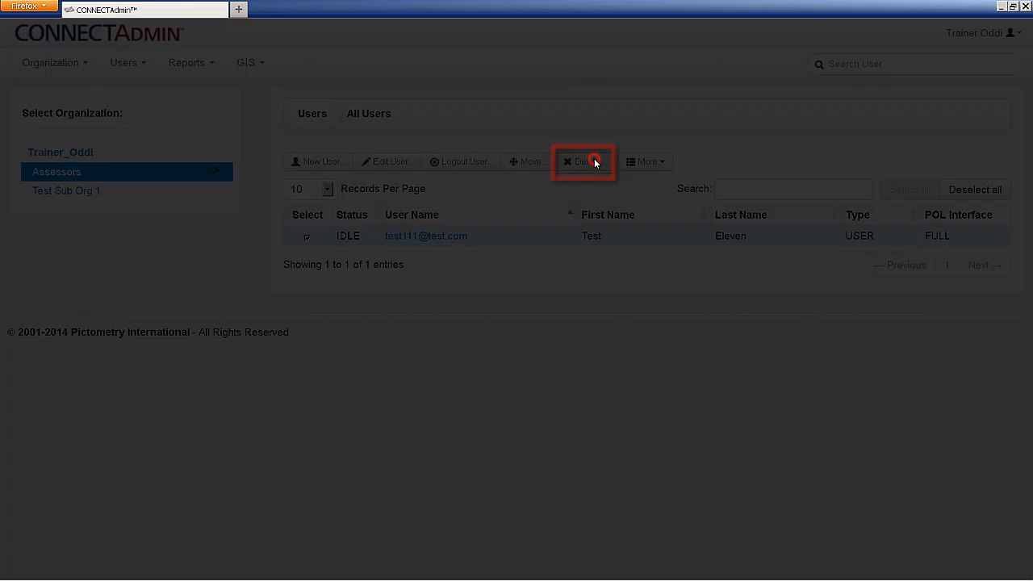
{"action": "left_click", "coordinate": [678, 360]}
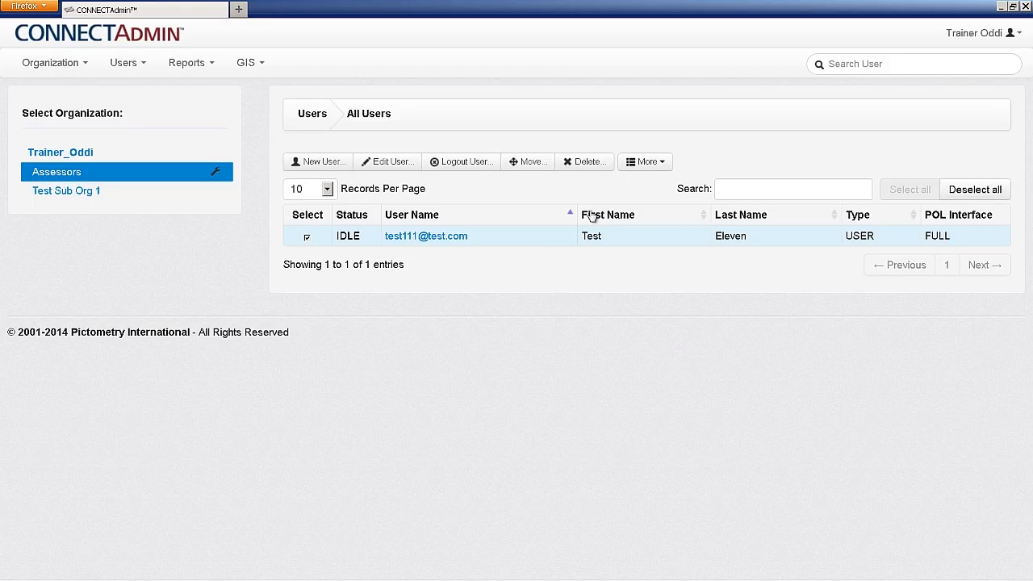
{"action": "left_click", "coordinate": [650, 168]}
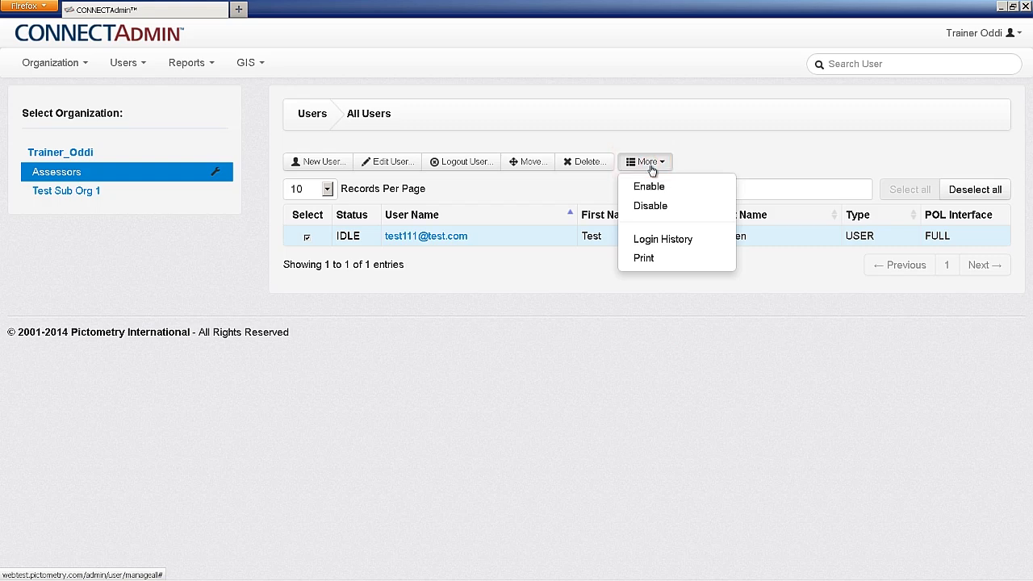
{"action": "left_click", "coordinate": [659, 217]}
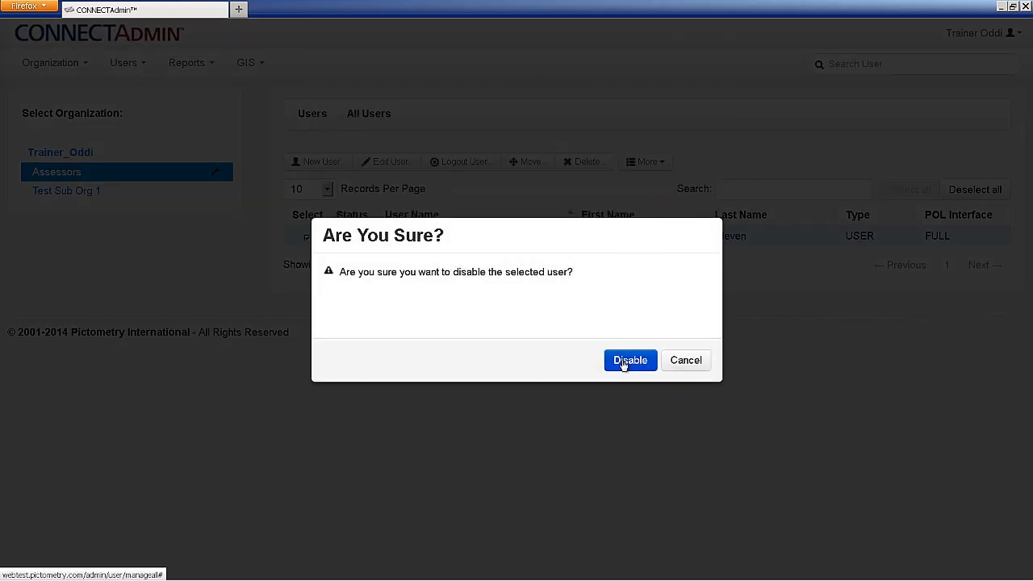
{"action": "left_click", "coordinate": [624, 362]}
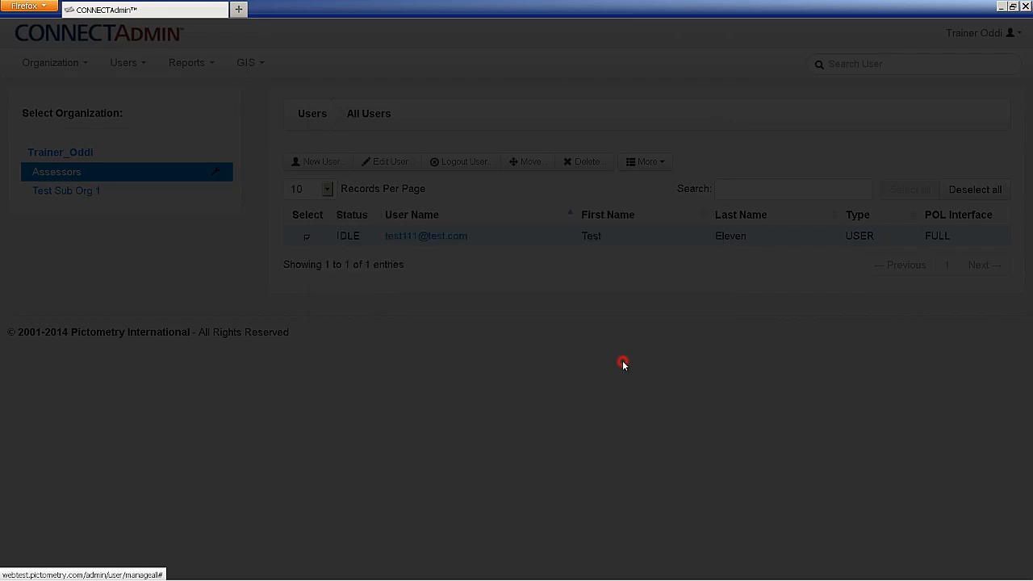
{"action": "left_click", "coordinate": [677, 353]}
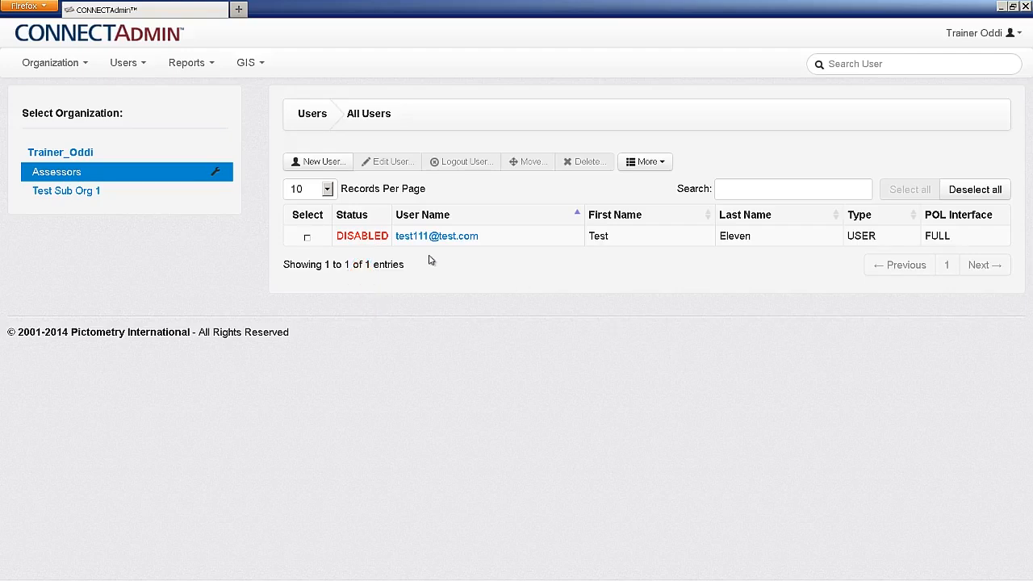
Re-enable the Test Eleven account so its status returns to IDLE.
{"action": "left_click", "coordinate": [306, 239]}
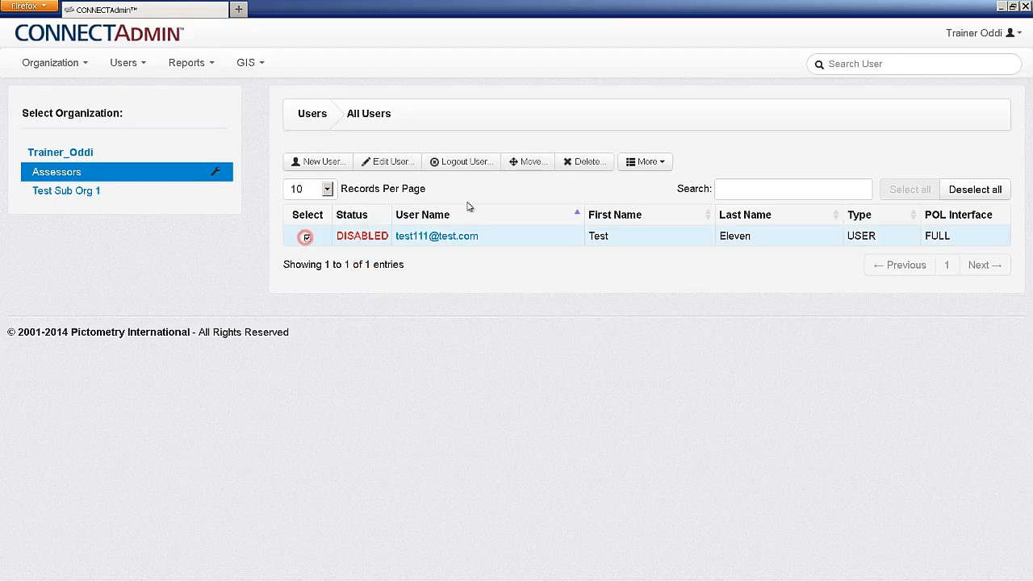
{"action": "left_click", "coordinate": [646, 161]}
{"action": "left_click", "coordinate": [649, 187]}
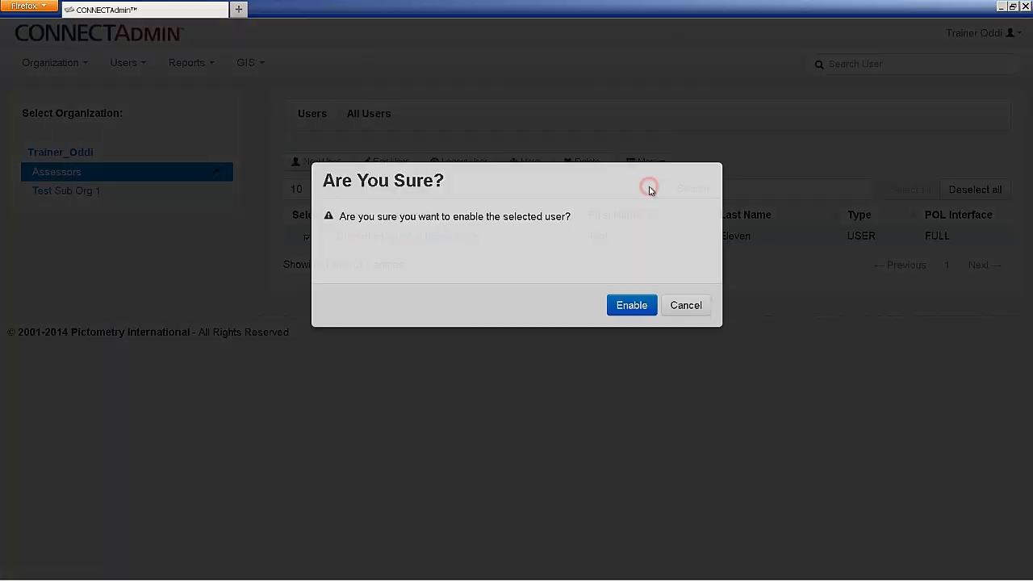
{"action": "left_click", "coordinate": [639, 357]}
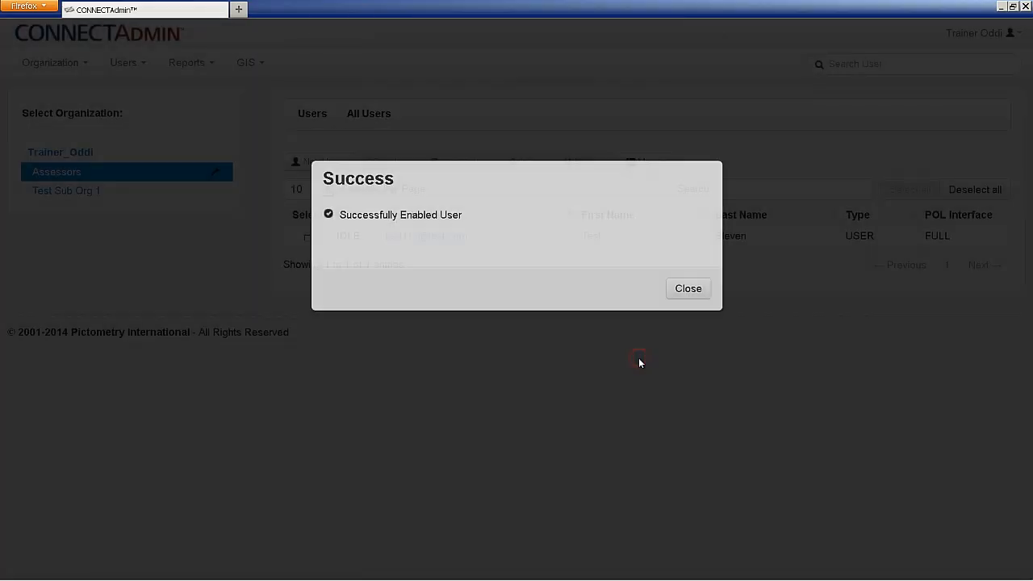
{"action": "left_click", "coordinate": [688, 354]}
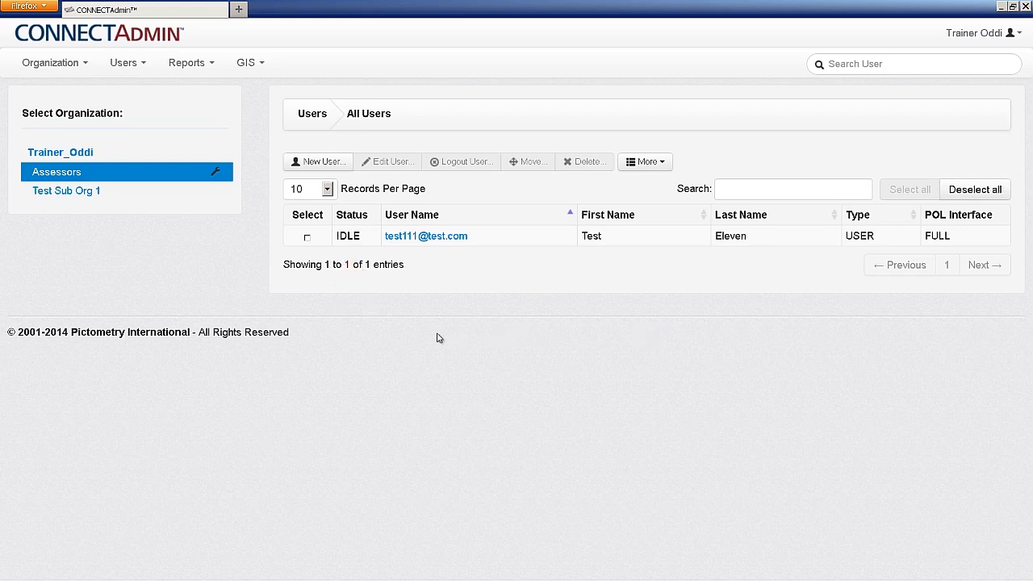
{"action": "left_click", "coordinate": [308, 239]}
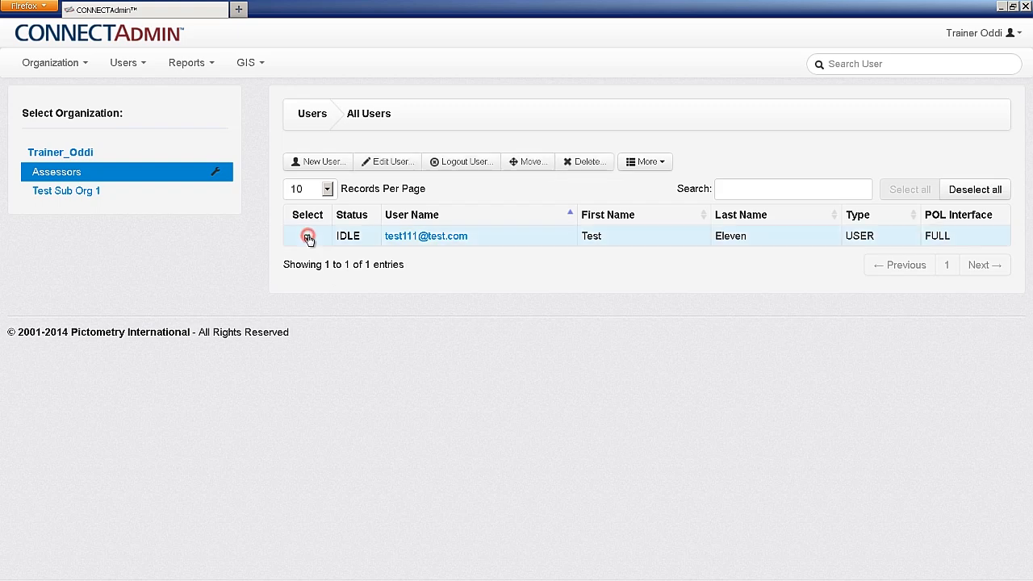
{"action": "left_click", "coordinate": [649, 163]}
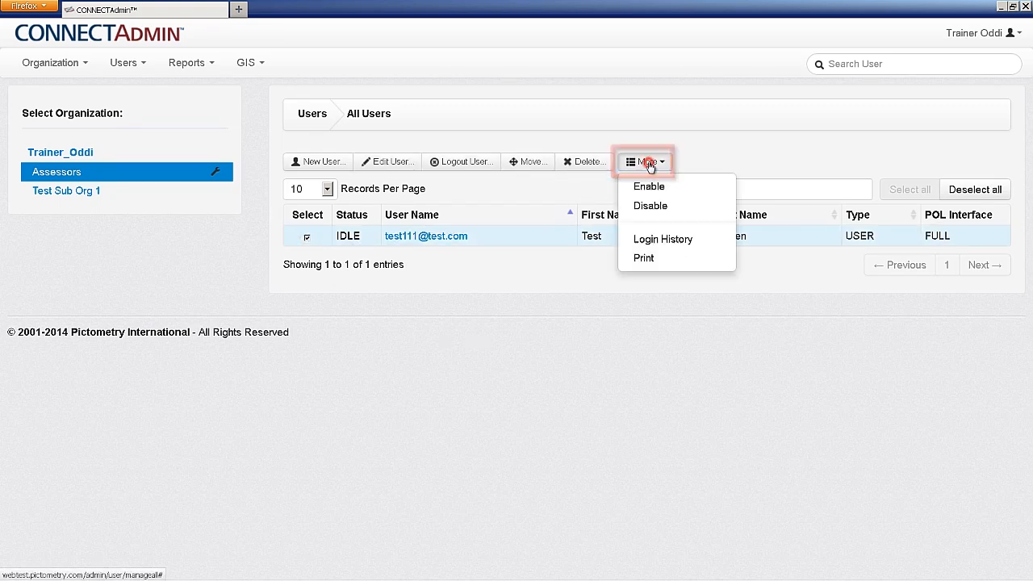
{"action": "left_click", "coordinate": [663, 240]}
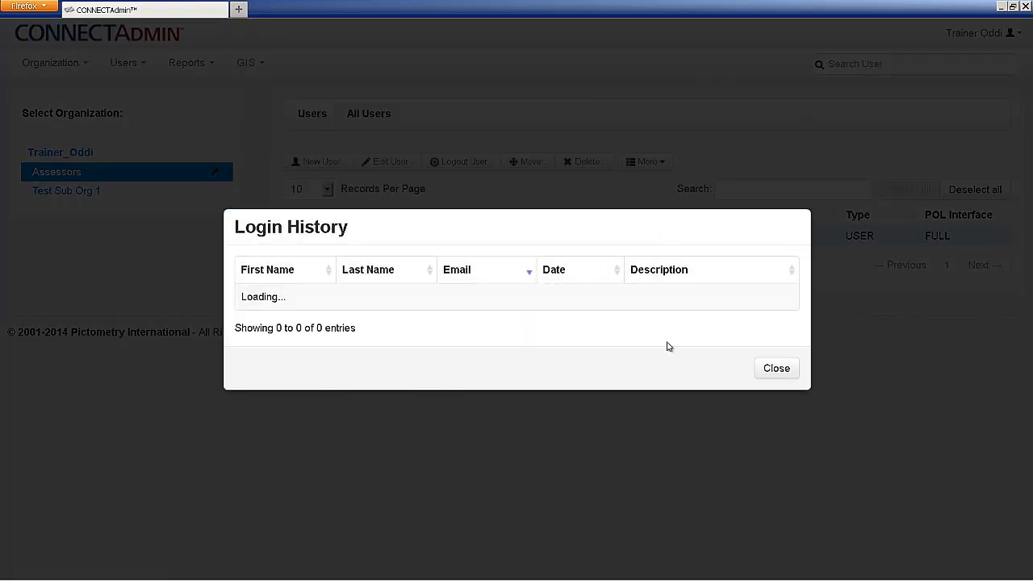
{"action": "left_click", "coordinate": [774, 369]}
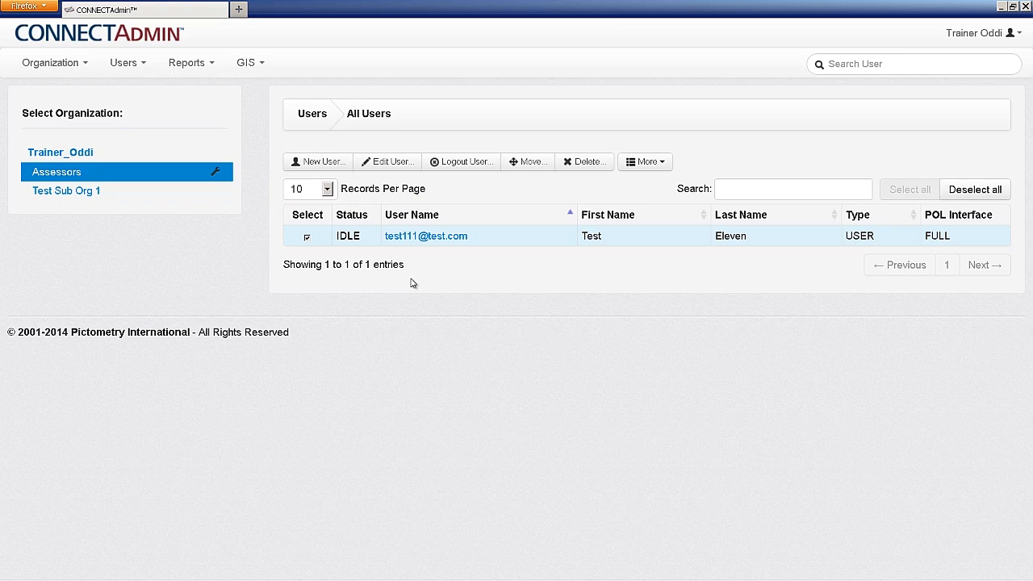
Filter the user table with Test111, clear the filter, and focus the Search User box.
{"action": "left_click", "coordinate": [730, 190]}
{"action": "type", "text": "Test111"}
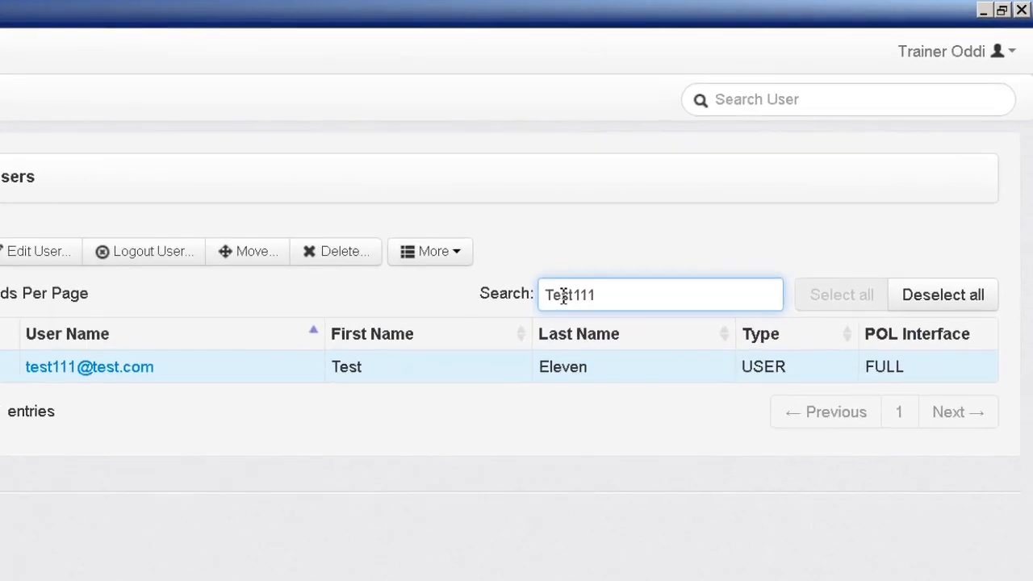
{"action": "key", "text": "BackSpace"}
{"action": "key", "text": "BackSpace"}
{"action": "key", "text": "BackSpace"}
{"action": "key", "text": "BackSpace"}
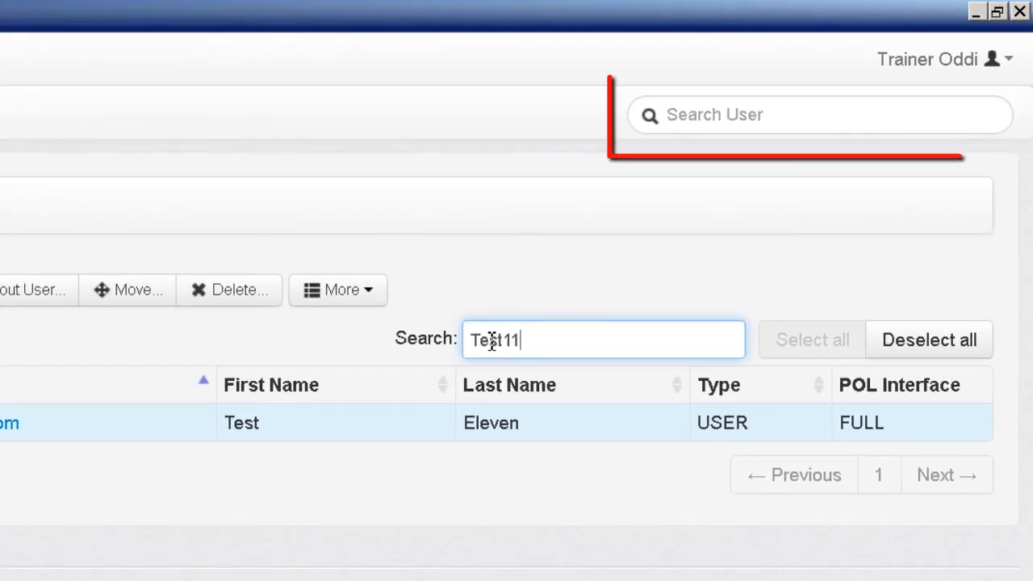
{"action": "key", "text": "BackSpace"}
{"action": "key", "text": "BackSpace"}
{"action": "key", "text": "BackSpace"}
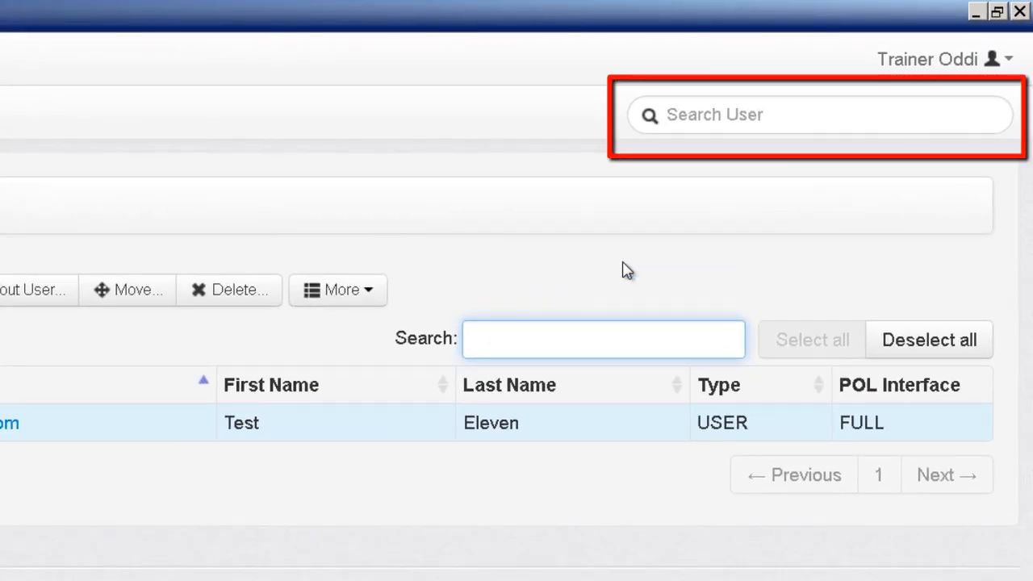
{"action": "left_click", "coordinate": [738, 115]}
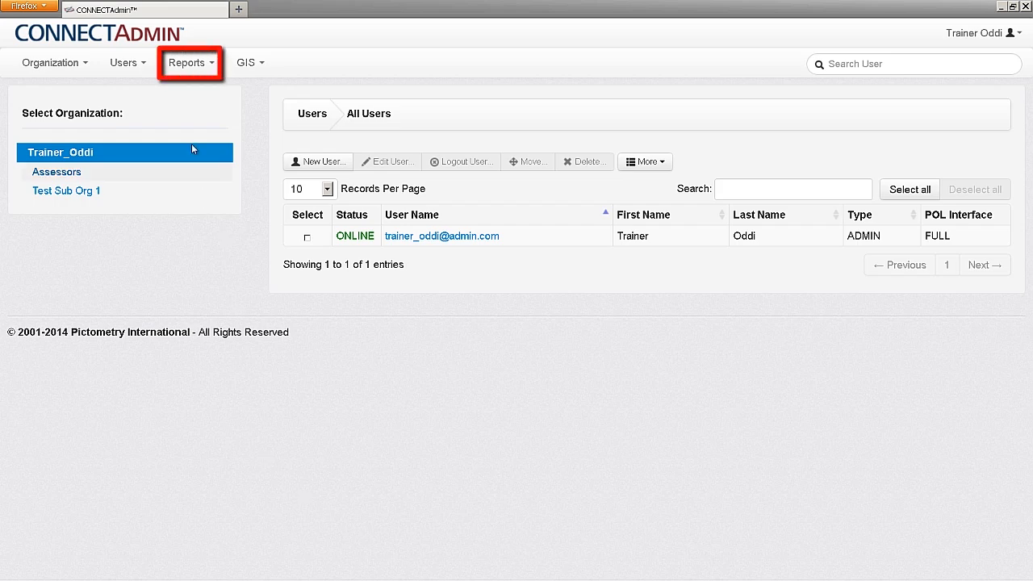
Set up the General Usage report for 03/03/2014 to 04/03/2014 with PDF output.
{"action": "left_click", "coordinate": [208, 68]}
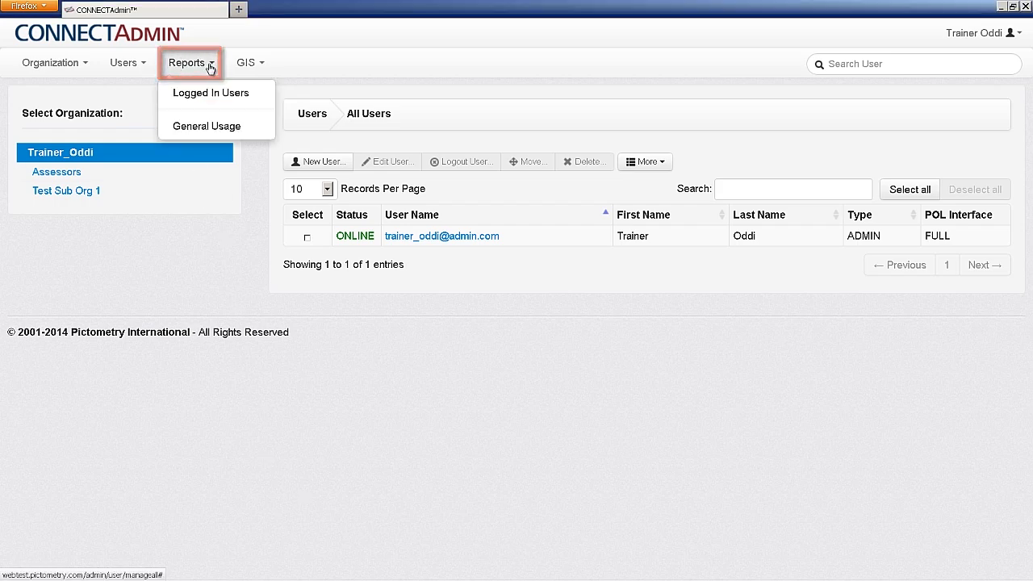
{"action": "left_click", "coordinate": [206, 127]}
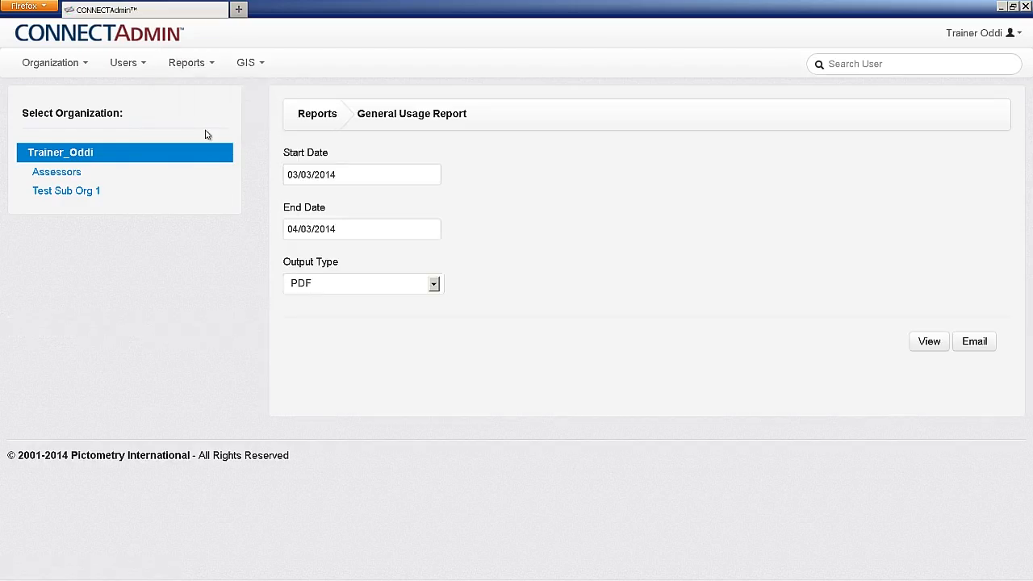
{"action": "left_click", "coordinate": [370, 175]}
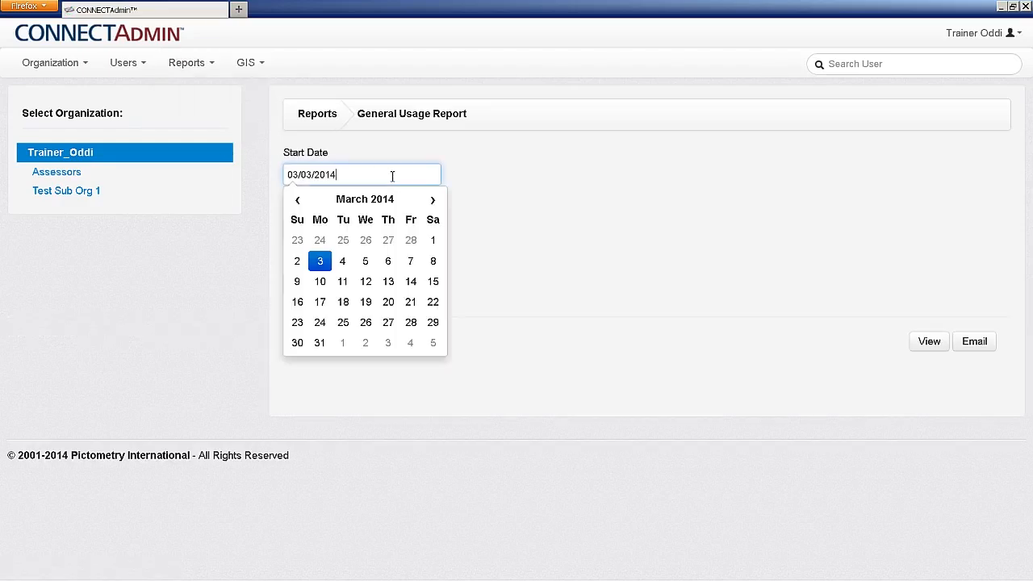
{"action": "left_click", "coordinate": [468, 179]}
{"action": "left_click", "coordinate": [418, 233]}
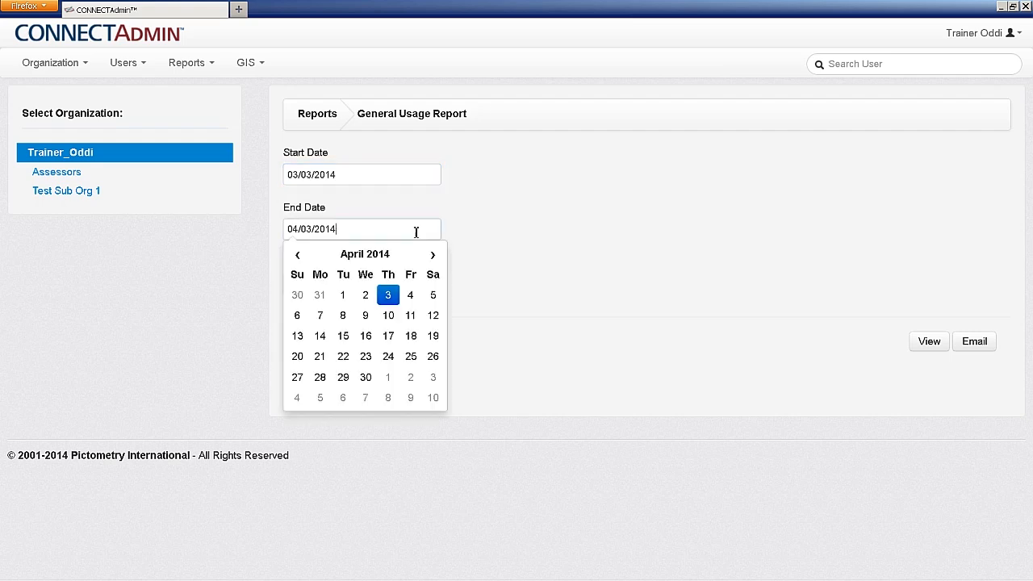
{"action": "left_click", "coordinate": [478, 232]}
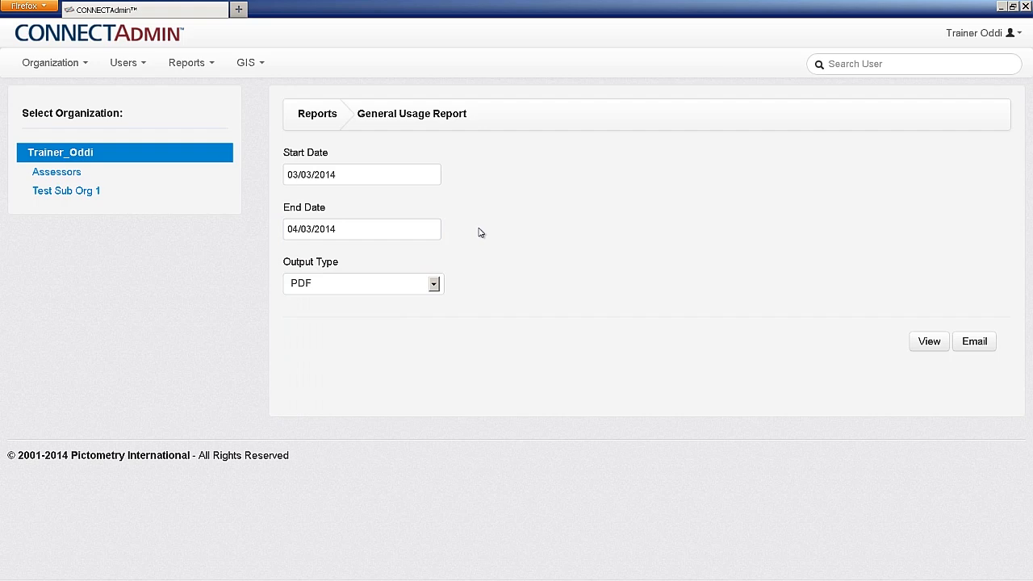
{"action": "left_click", "coordinate": [435, 286]}
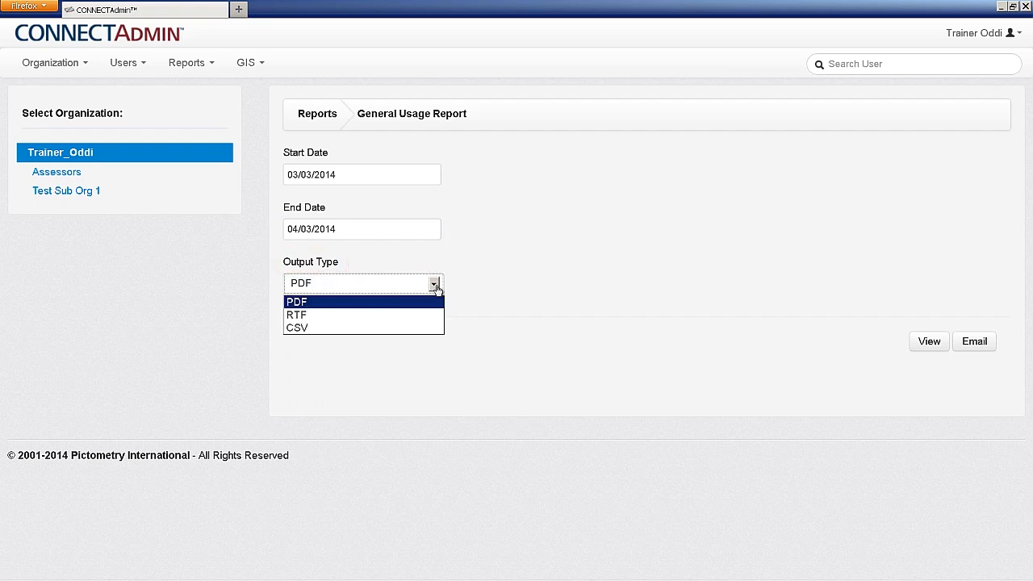
{"action": "left_click", "coordinate": [452, 286]}
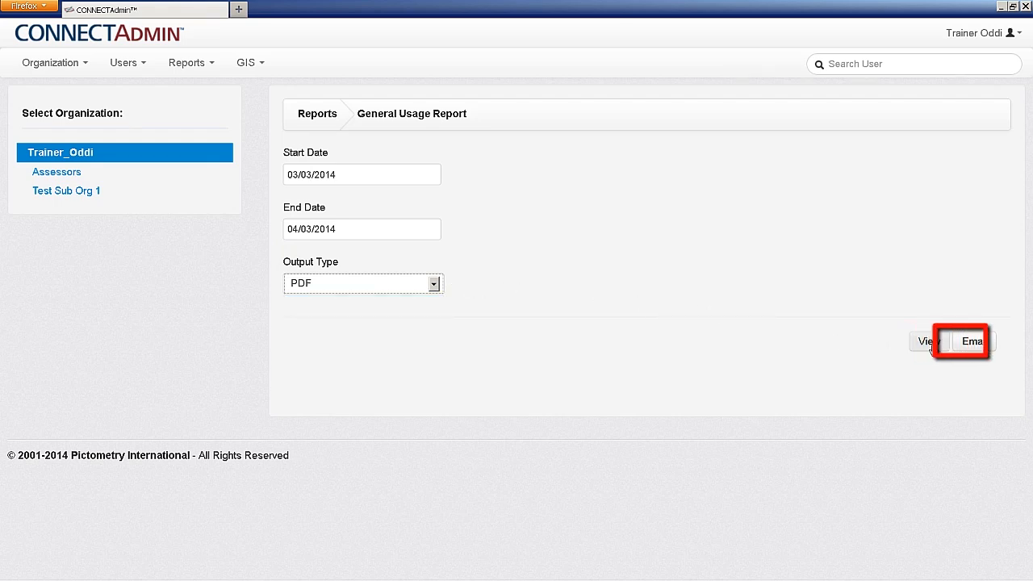
Start emailing the report, cancel it, and show the Logged In Users report.
{"action": "left_click", "coordinate": [973, 343]}
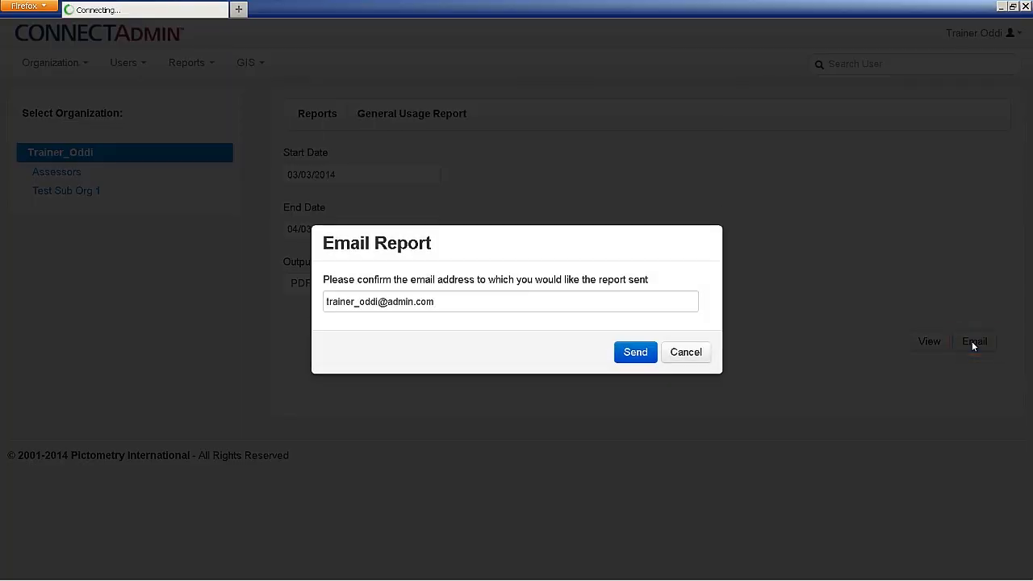
{"action": "left_click", "coordinate": [685, 352]}
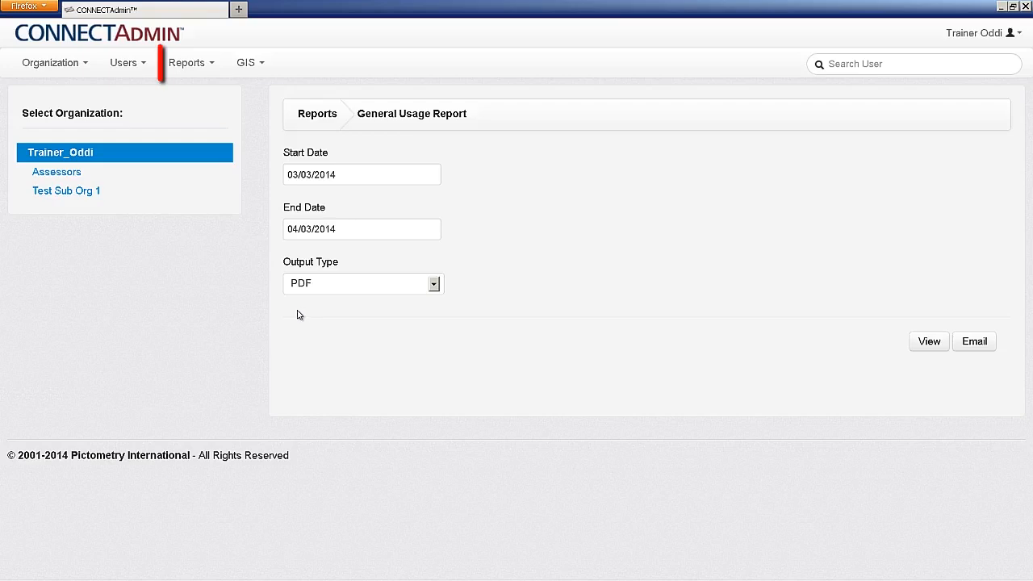
{"action": "left_click", "coordinate": [207, 64]}
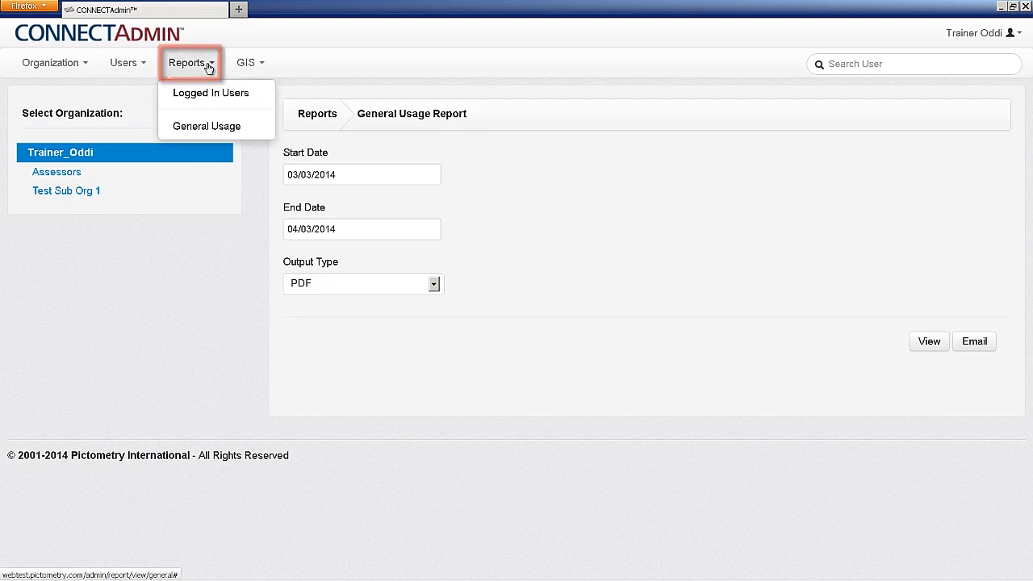
{"action": "left_click", "coordinate": [210, 98]}
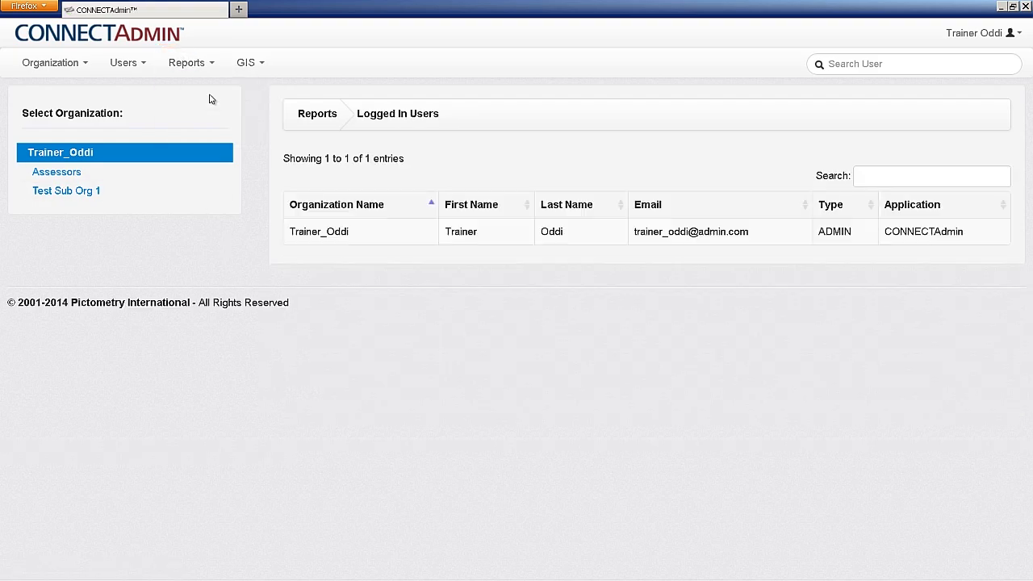